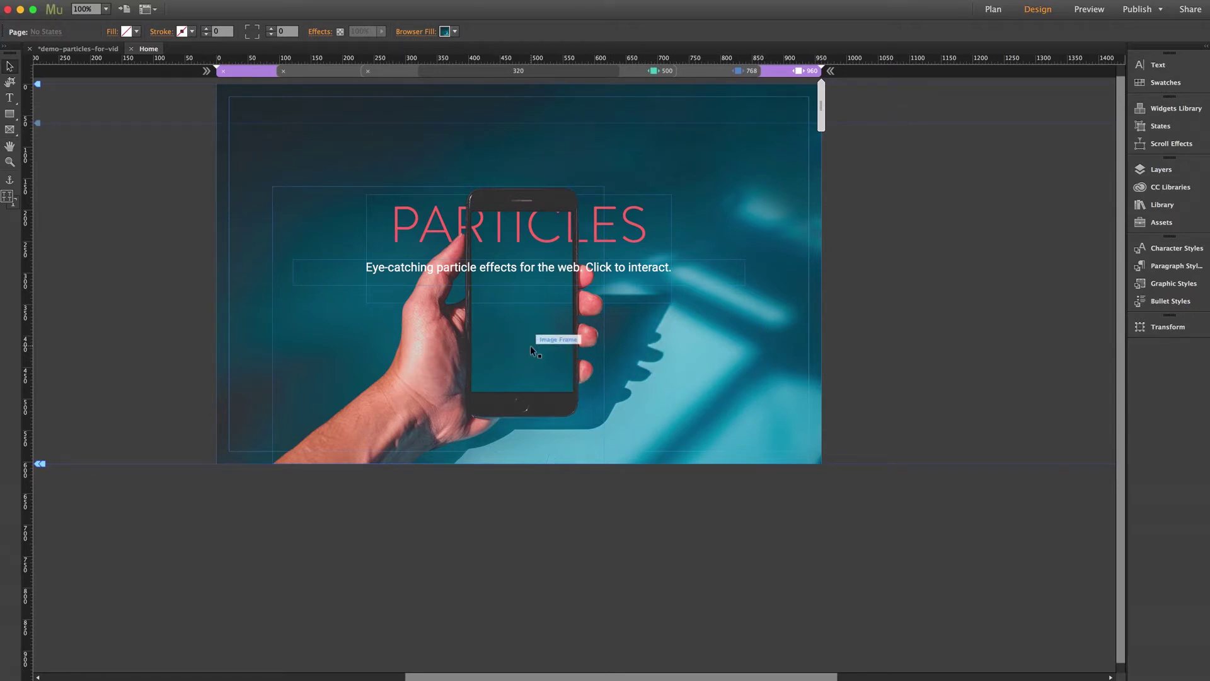
- Extend the page's bottom guide to about 725 px and place the Particles widget from the MT – Toolbox – Particles library on the page
{"action": "left_click_drag", "start_coordinate": [35, 473], "coordinate": [38, 559]}
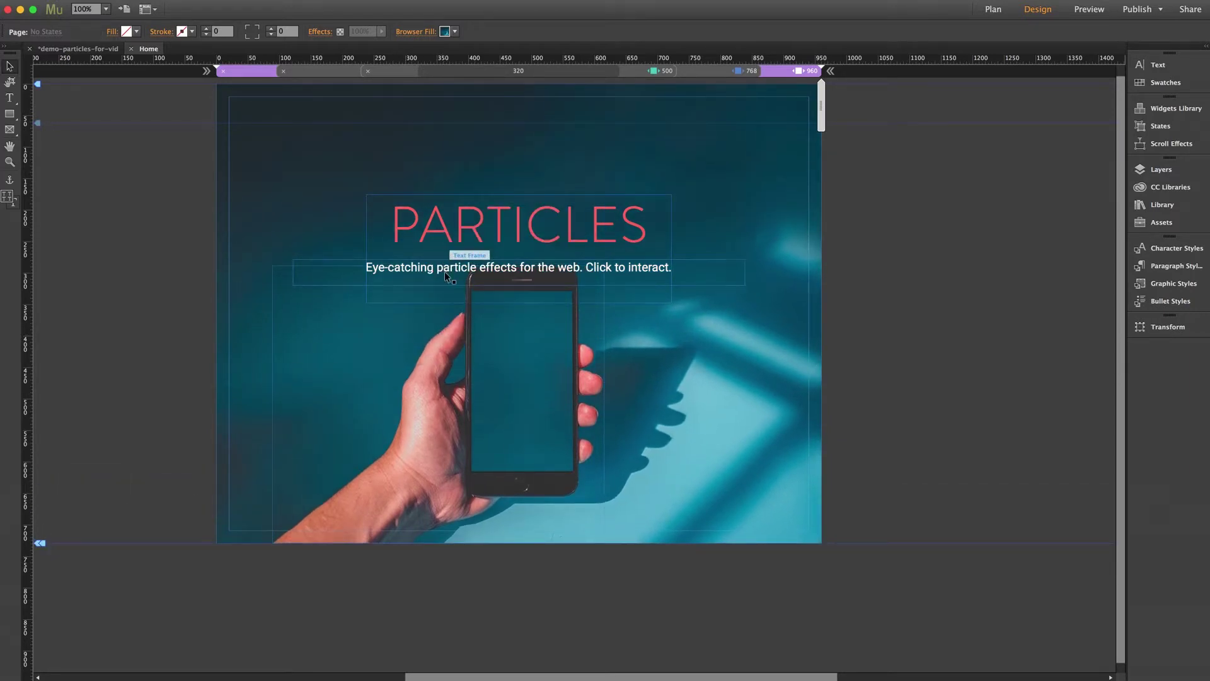
{"action": "left_click", "coordinate": [1160, 204]}
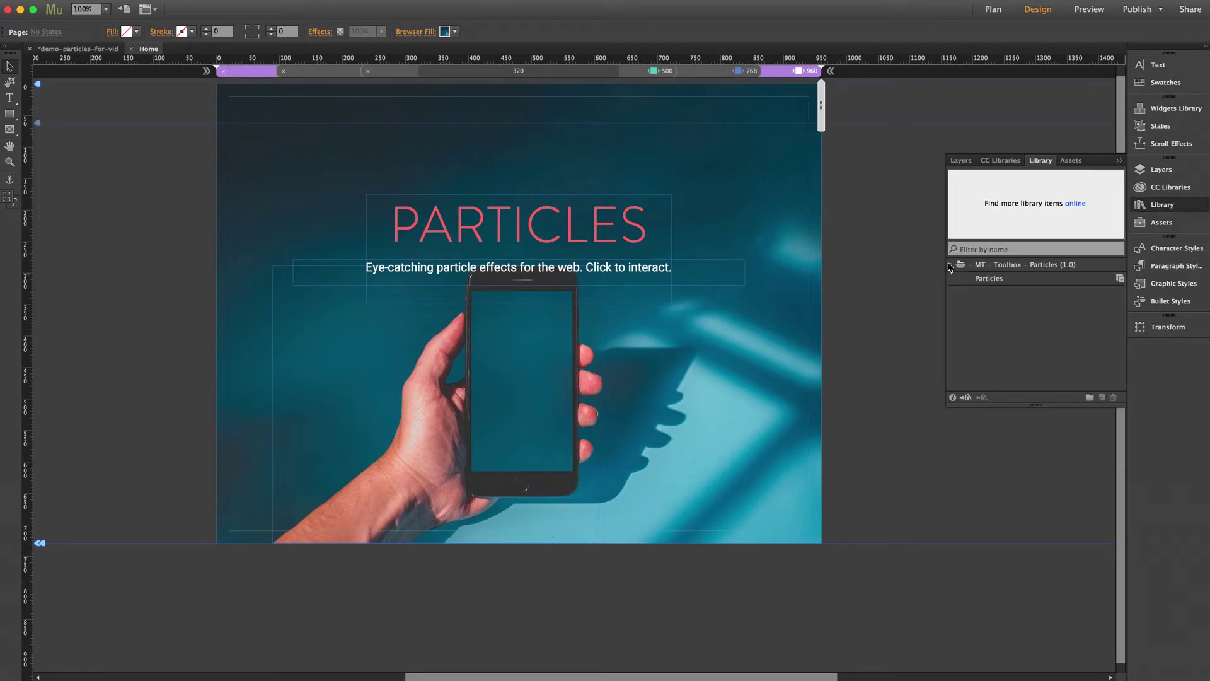
{"action": "left_click_drag", "start_coordinate": [1003, 283], "coordinate": [244, 190]}
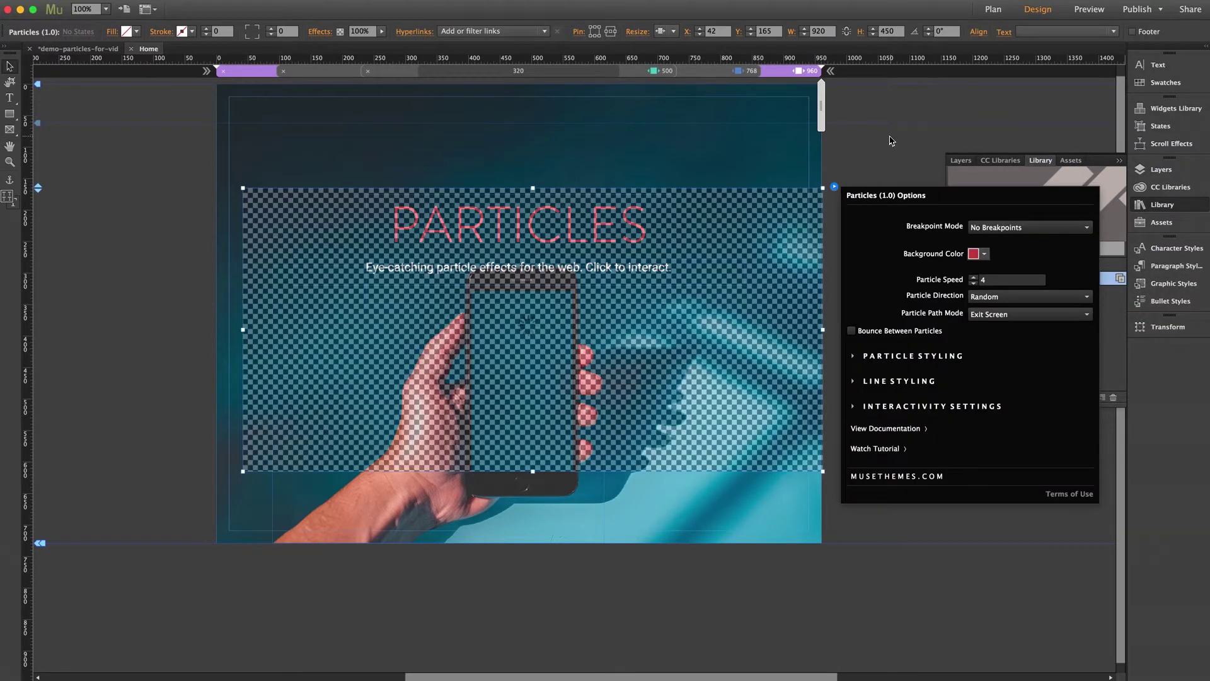
{"action": "left_click", "coordinate": [935, 134]}
{"action": "left_click", "coordinate": [1158, 206]}
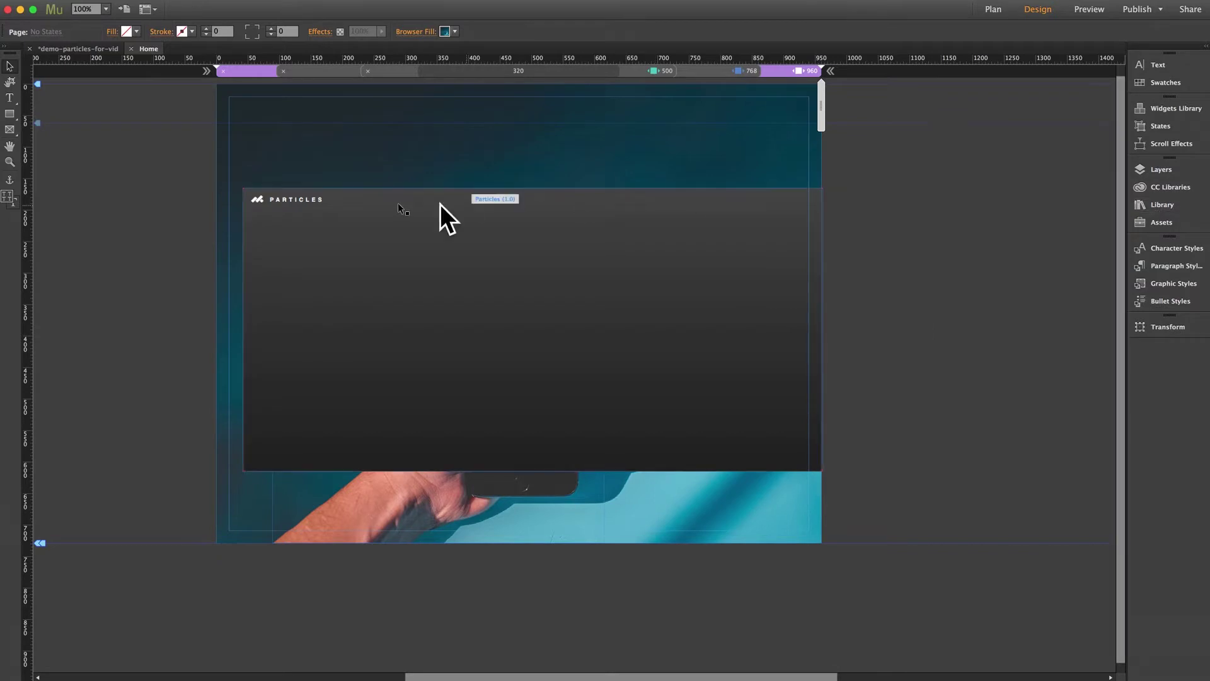
- Stretch the Particles widget to the full browser width and move it to the top of the page at Y 0
{"action": "left_click", "coordinate": [358, 202]}
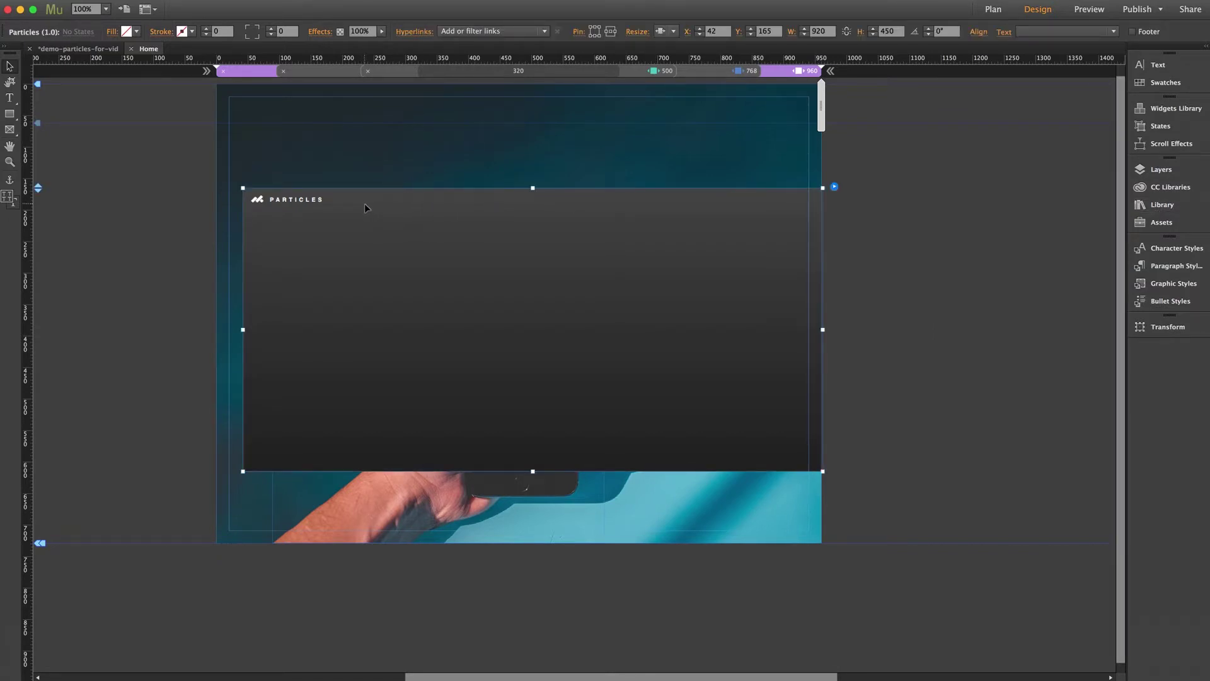
{"action": "left_click_drag", "start_coordinate": [364, 203], "coordinate": [370, 206]}
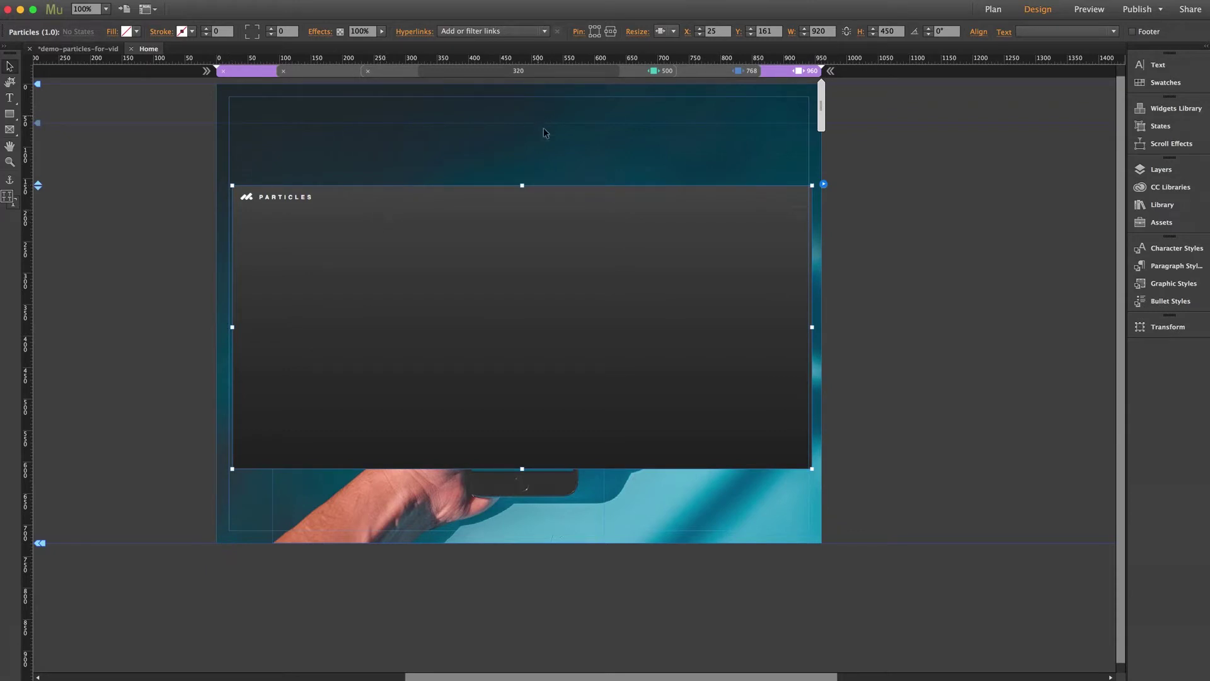
{"action": "left_click", "coordinate": [669, 33]}
{"action": "left_click", "coordinate": [677, 88]}
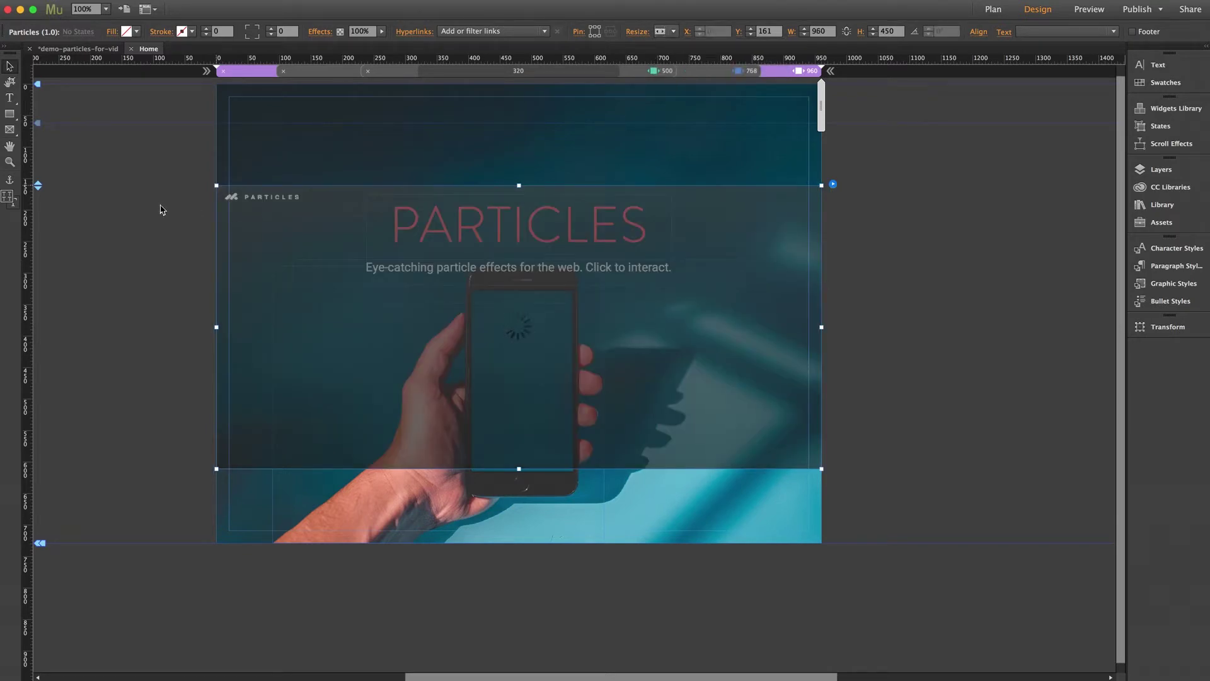
{"action": "left_click_drag", "start_coordinate": [264, 153], "coordinate": [264, 109]}
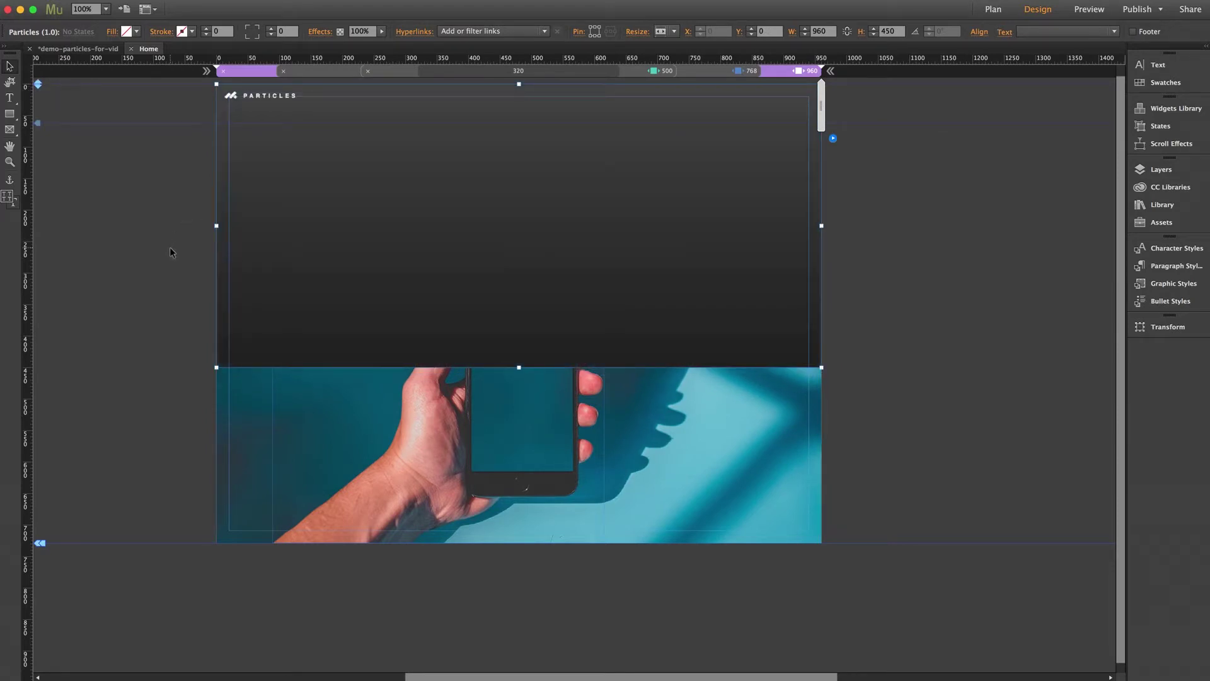
{"action": "left_click", "coordinate": [895, 396]}
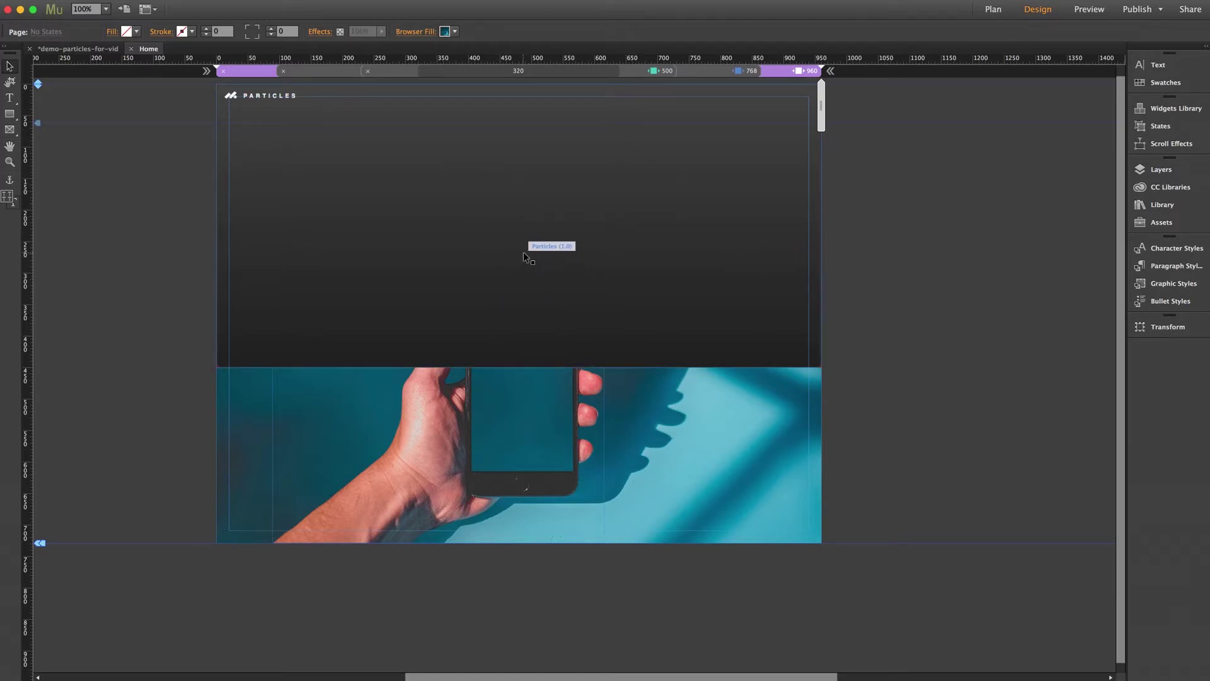
- Move the Particles (1.0) widget to the bottom of Layer 1, beneath the texts and the hand image
{"action": "left_click", "coordinate": [516, 213]}
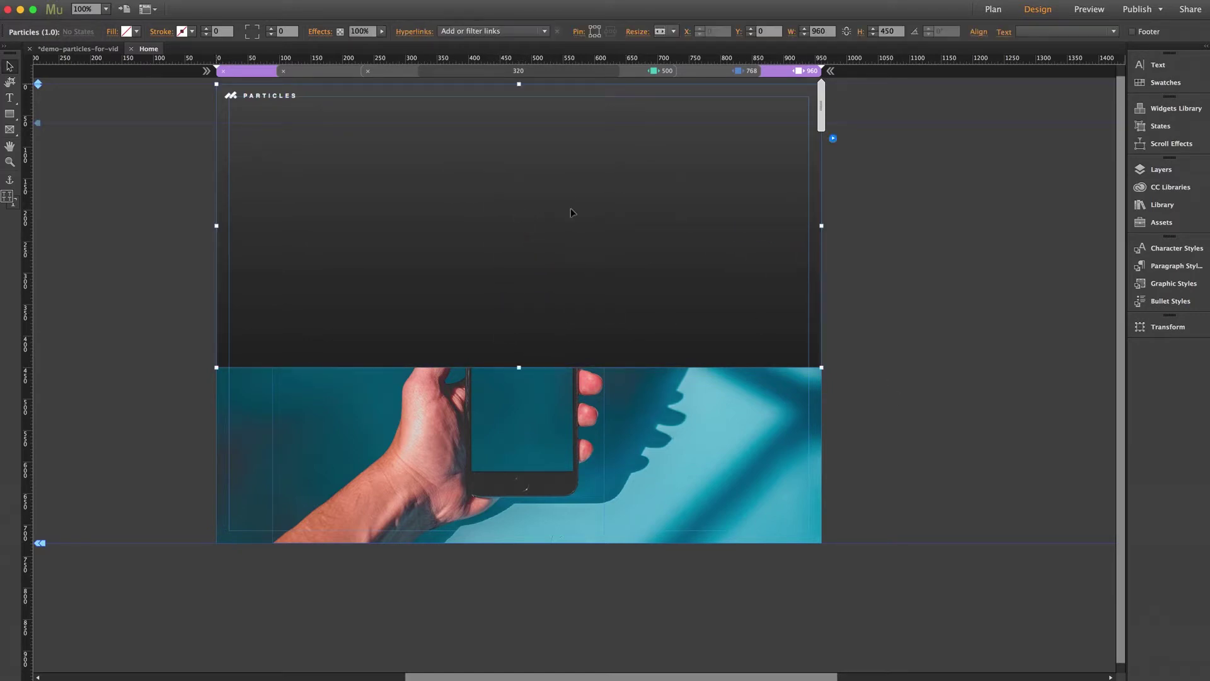
{"action": "left_click", "coordinate": [1142, 172]}
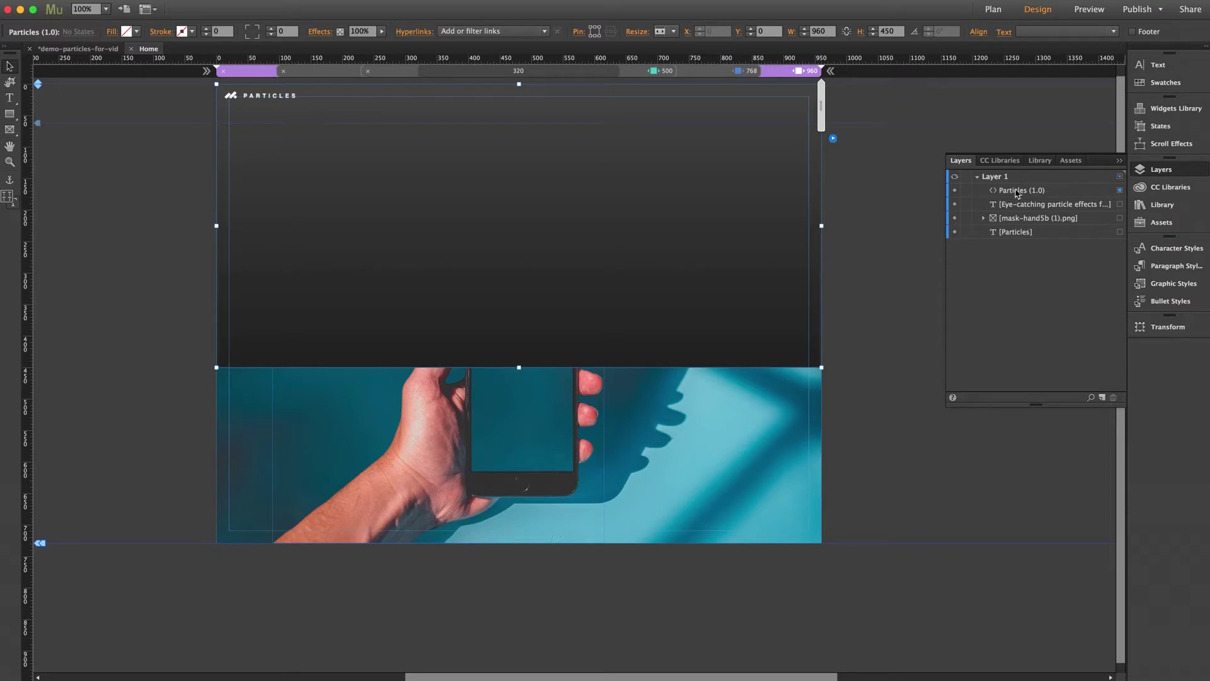
{"action": "left_click_drag", "start_coordinate": [1017, 216], "coordinate": [1015, 248]}
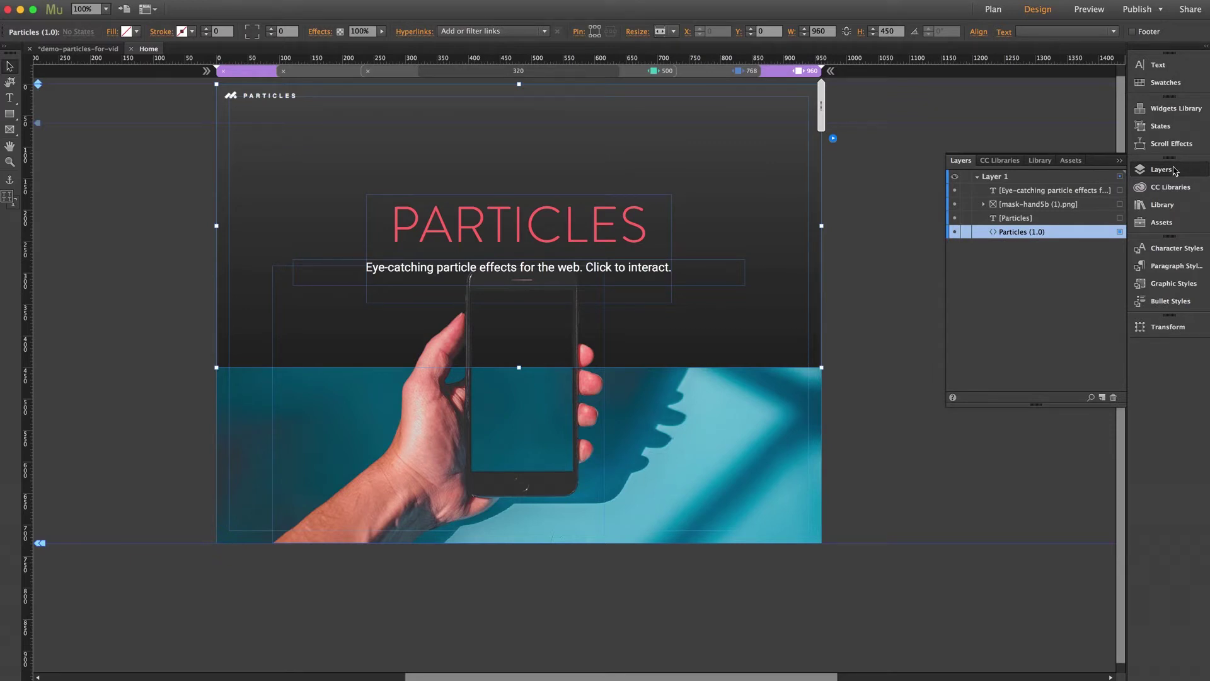
{"action": "left_click", "coordinate": [1173, 171]}
- Set the Particles widget's breakpoint mode to Reponsive Breakpoint and its background color to none
{"action": "left_click", "coordinate": [835, 140]}
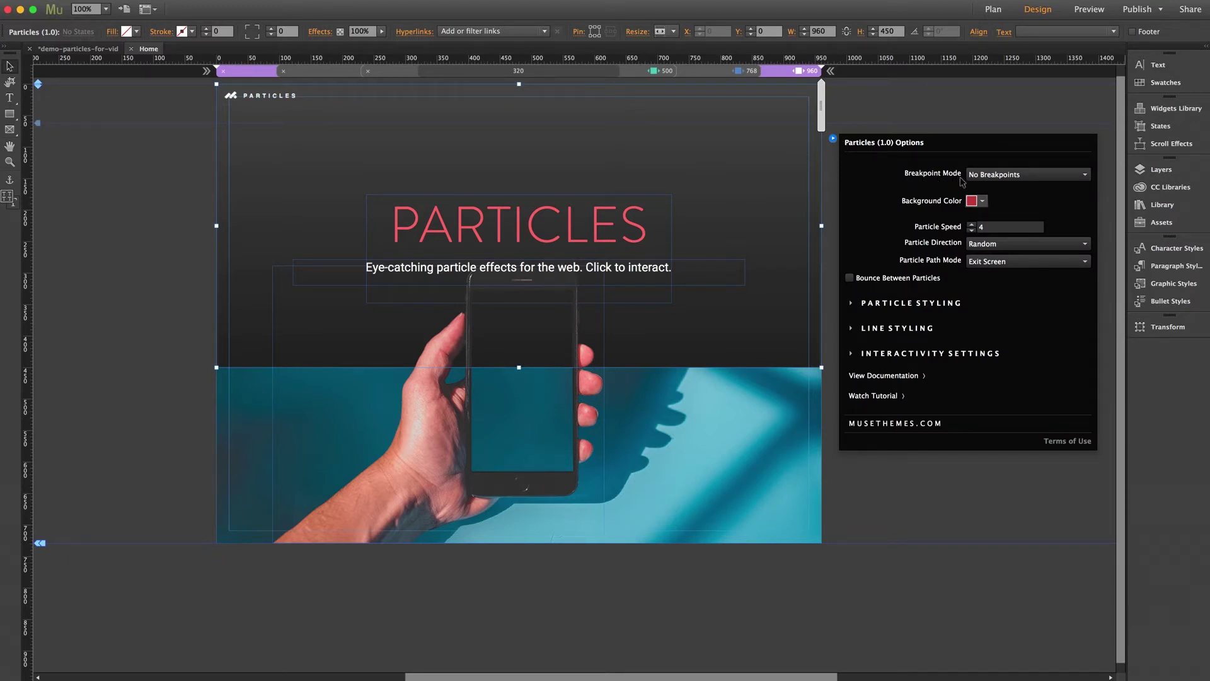
{"action": "left_click", "coordinate": [995, 176]}
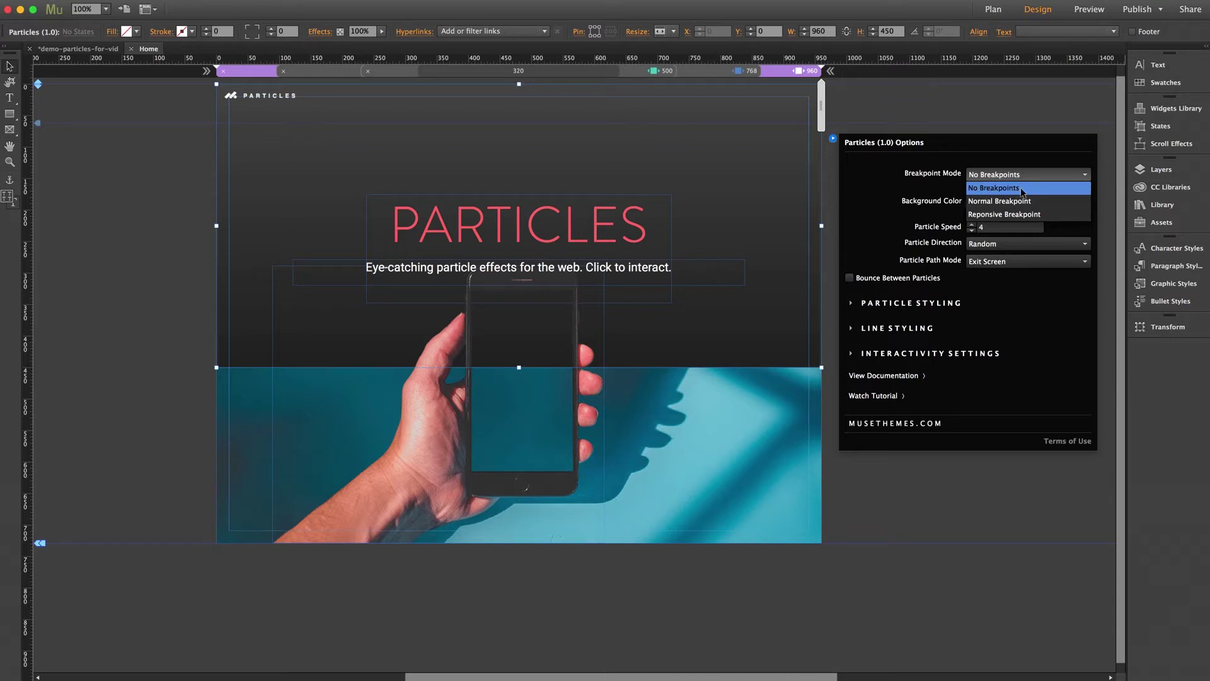
{"action": "left_click", "coordinate": [998, 215]}
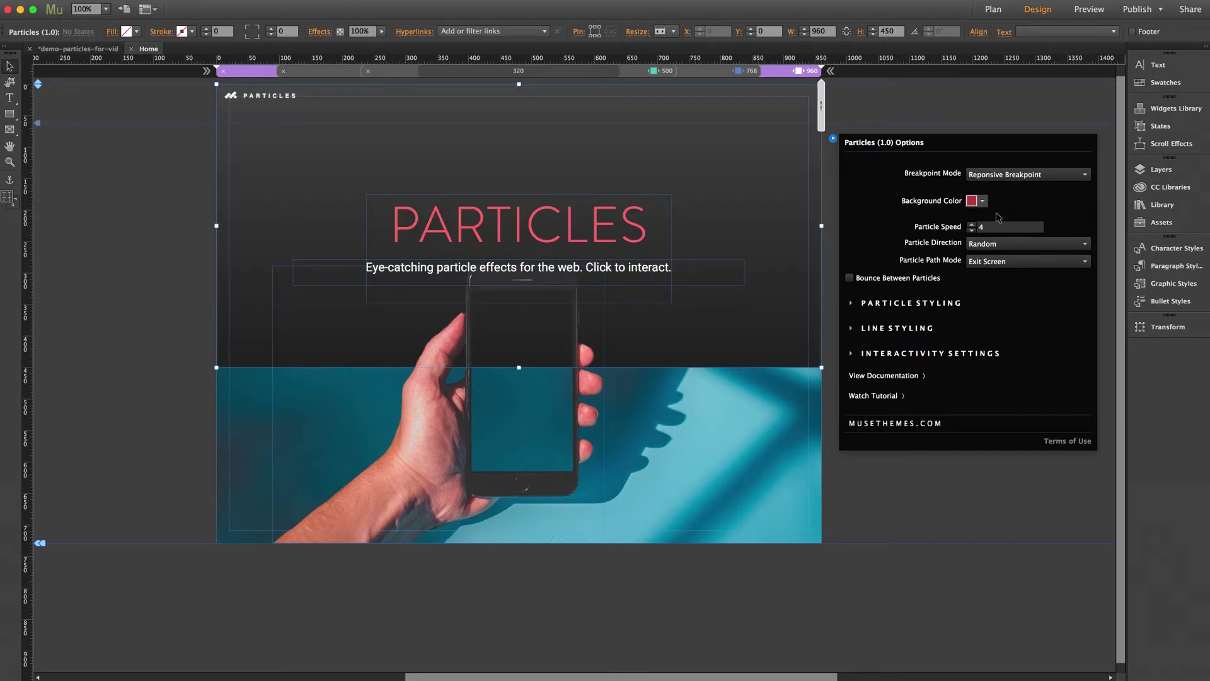
{"action": "left_click", "coordinate": [983, 202]}
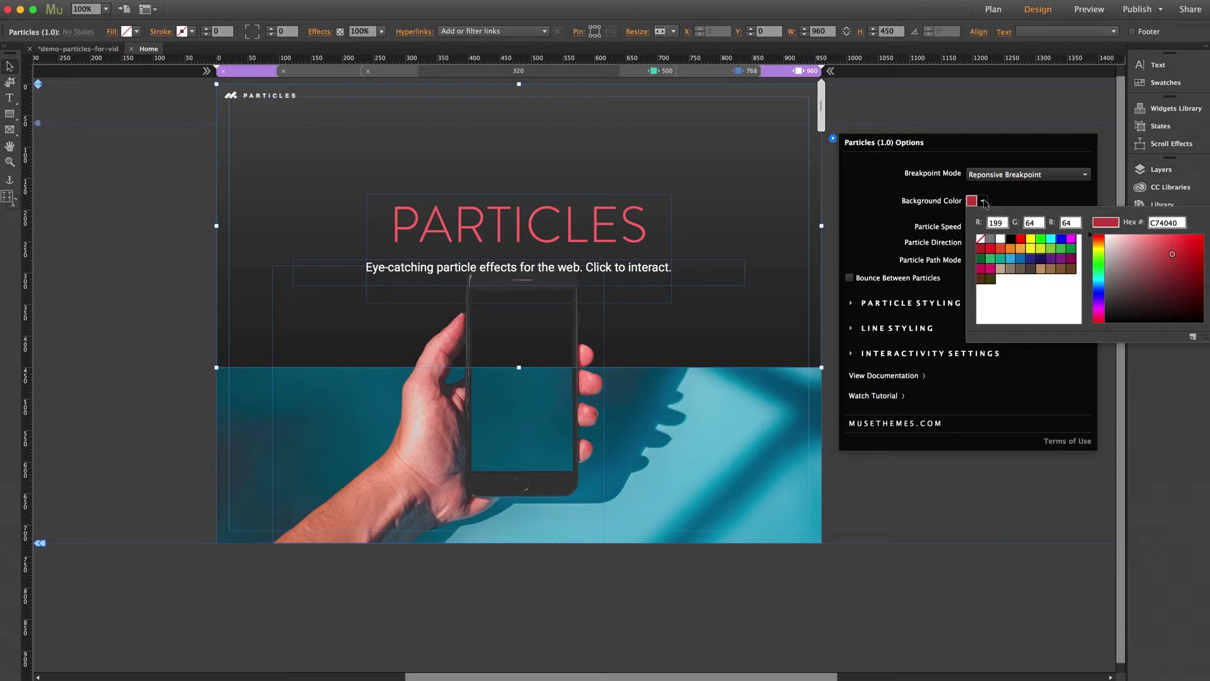
{"action": "left_click", "coordinate": [980, 239]}
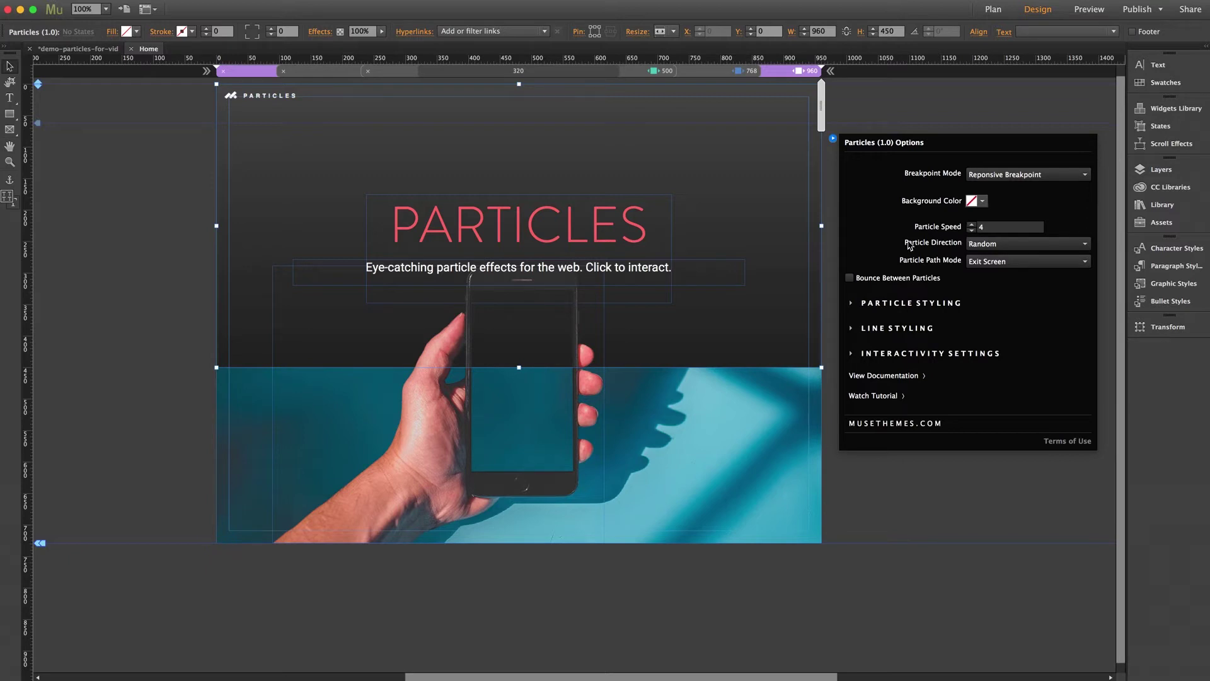
- Enable Bounce Between Particles with the path mode set to Exit Screen, and preview the page in the browser
{"action": "left_click", "coordinate": [987, 248]}
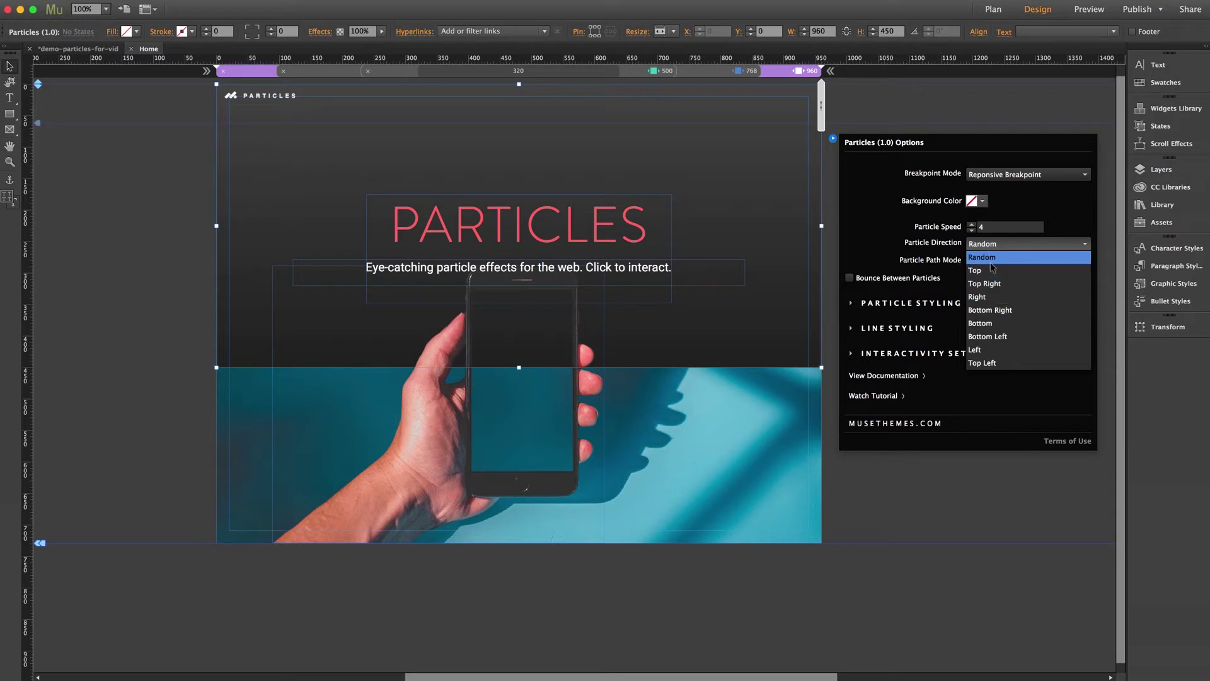
{"action": "left_click", "coordinate": [949, 261]}
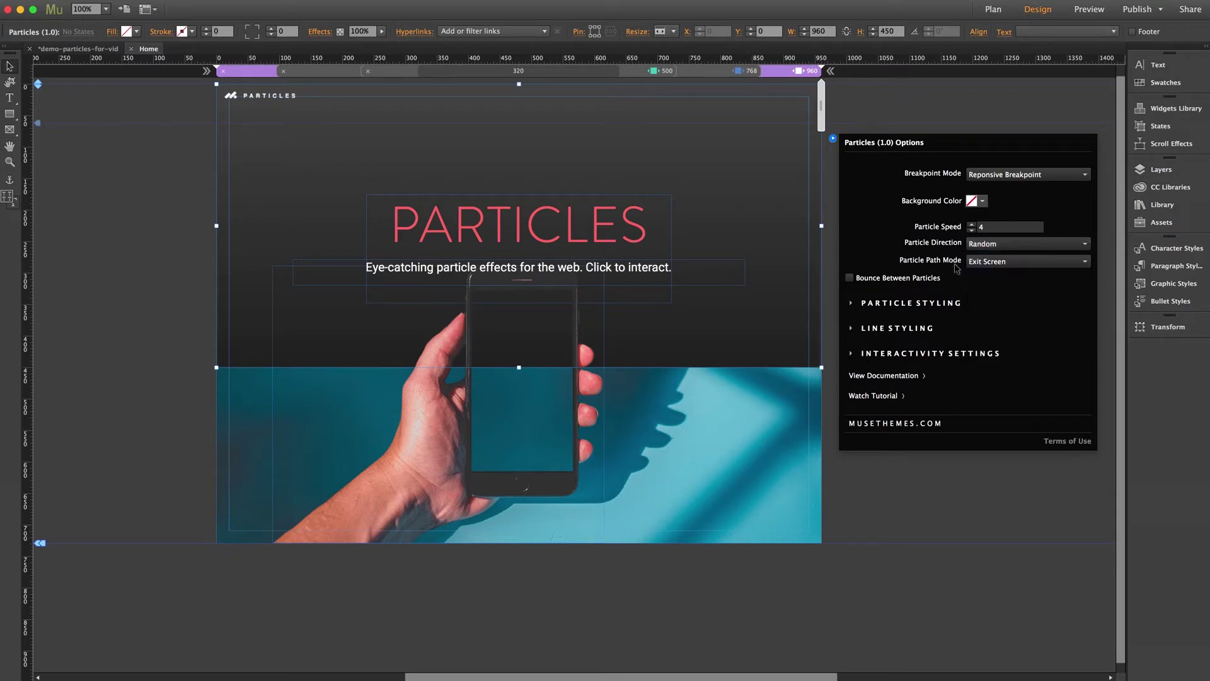
{"action": "left_click", "coordinate": [987, 262]}
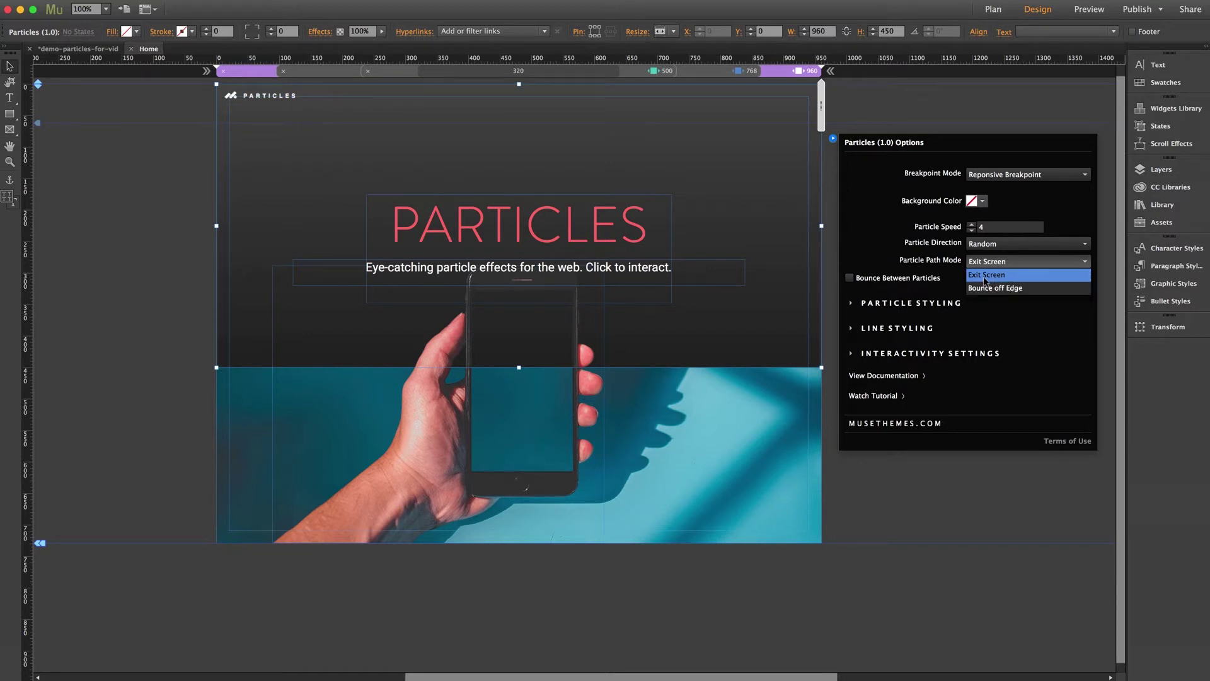
{"action": "left_click", "coordinate": [989, 275]}
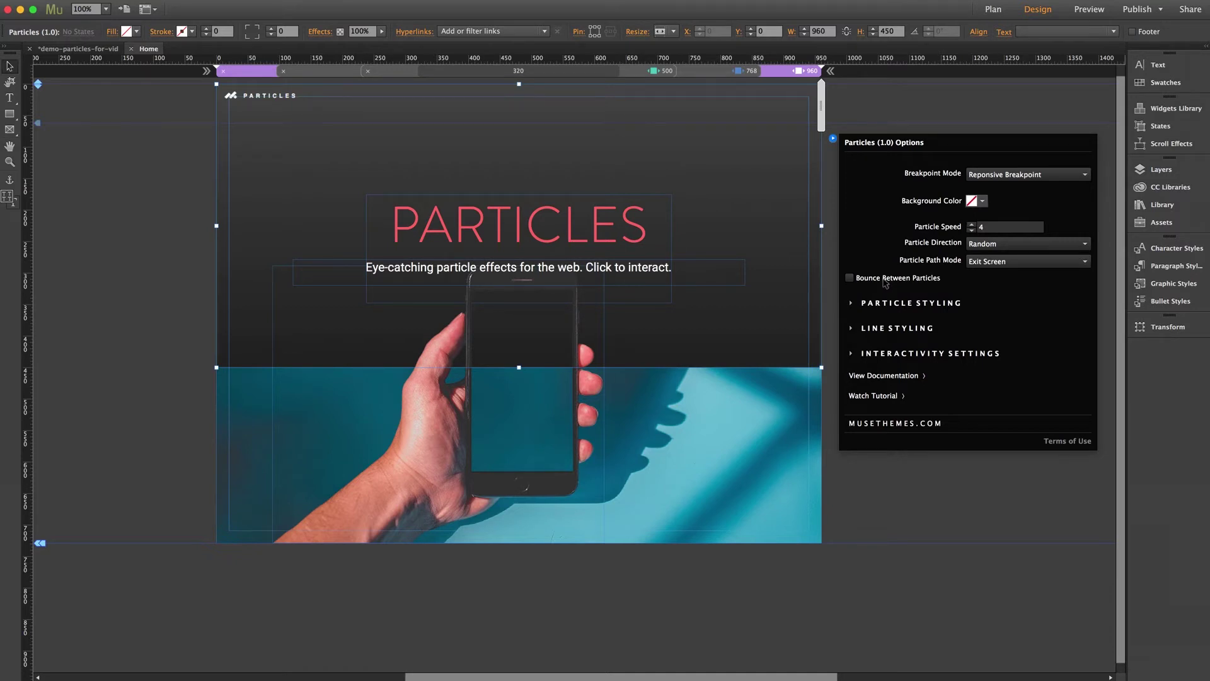
{"action": "left_click", "coordinate": [850, 278]}
{"action": "left_click", "coordinate": [914, 476]}
{"action": "key", "text": "super+shift+e"}
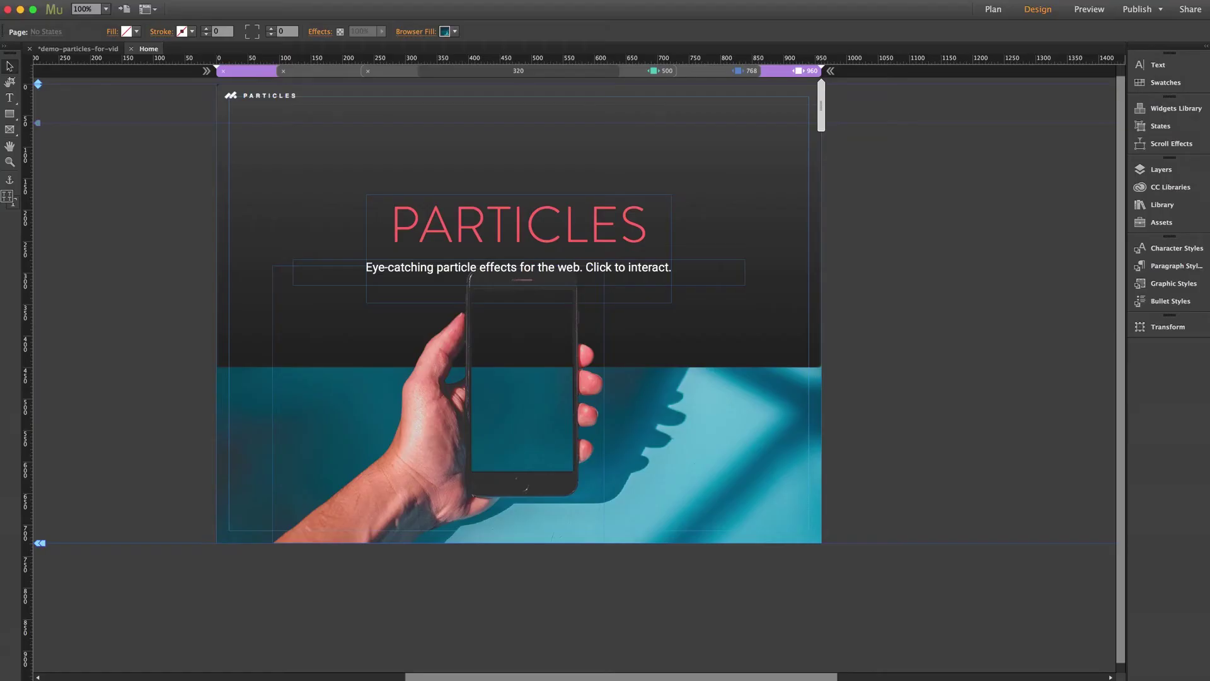
- In the widget's particle styling, set the number of particles to 160 and the particle color to cyan
{"action": "left_click", "coordinate": [749, 187]}
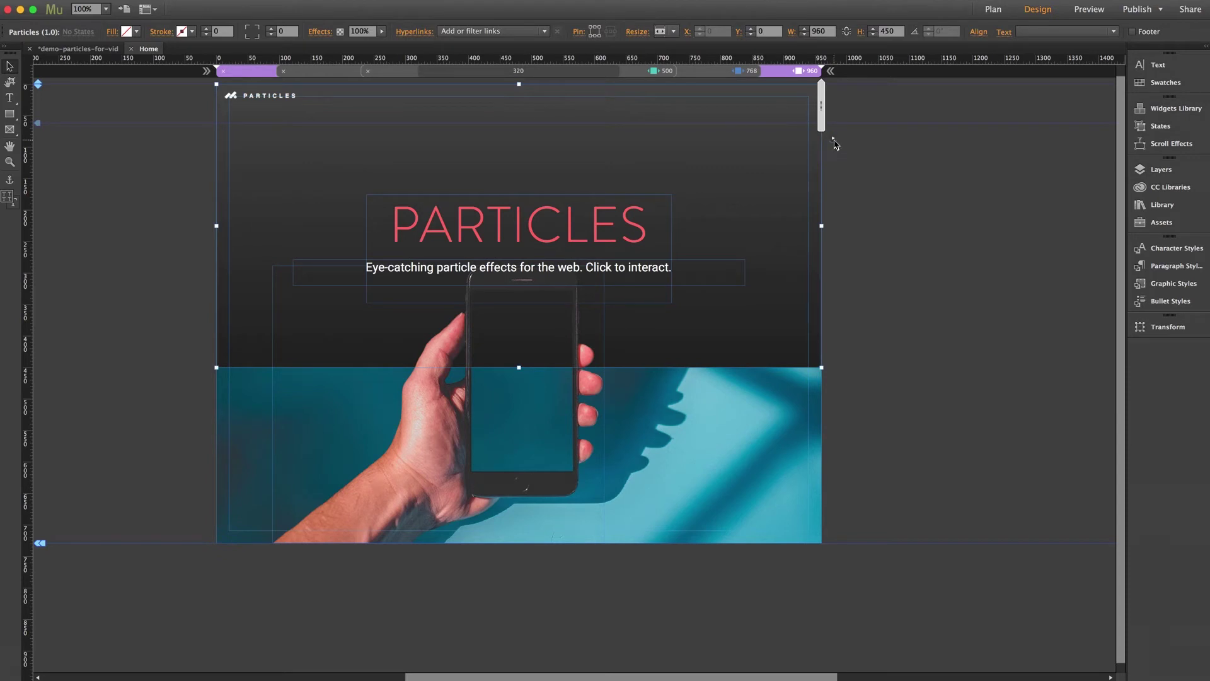
{"action": "left_click", "coordinate": [833, 139]}
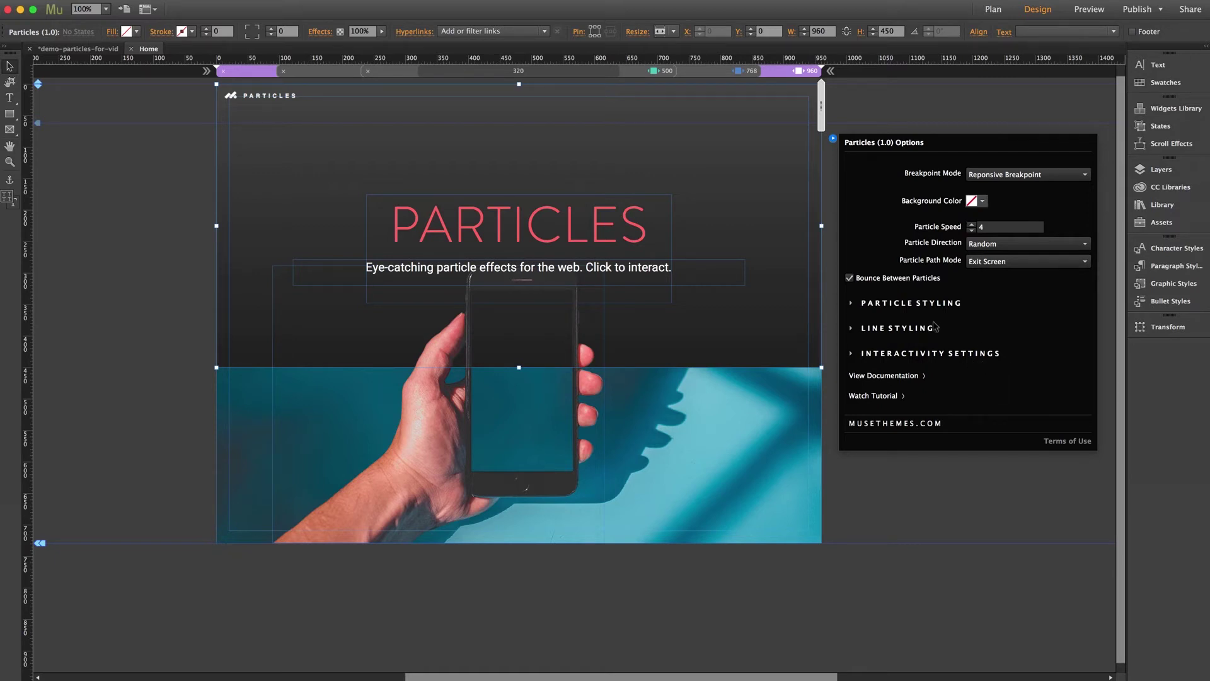
{"action": "left_click", "coordinate": [892, 305]}
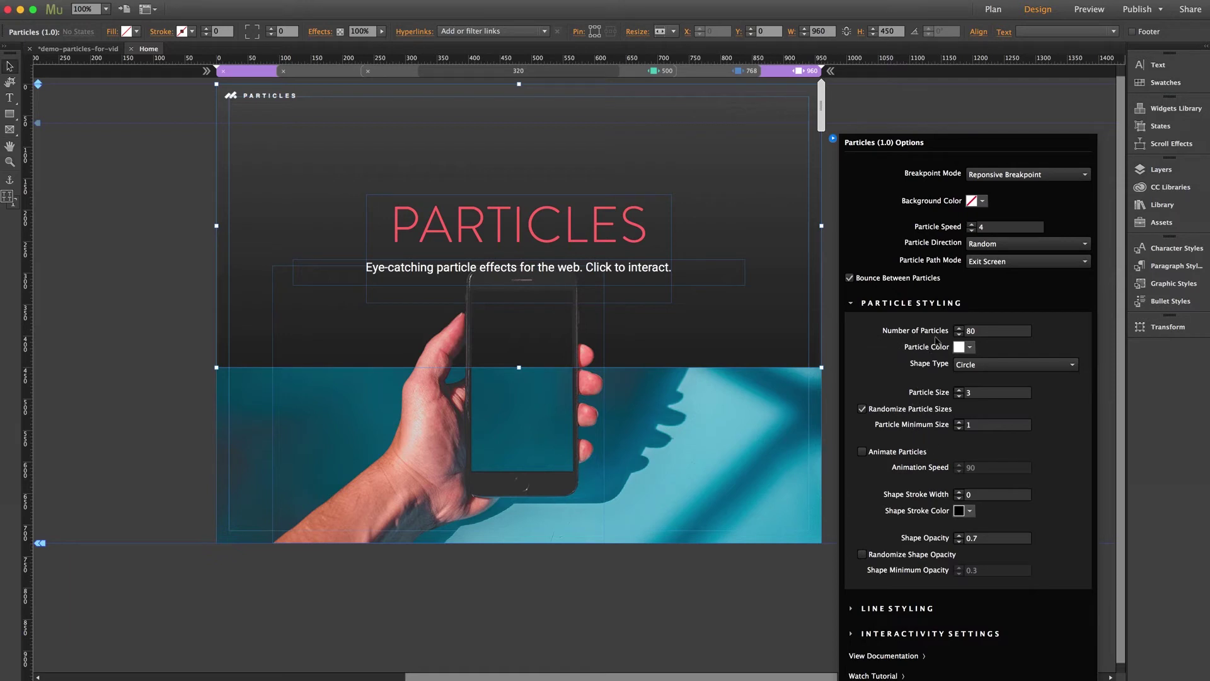
{"action": "left_click", "coordinate": [967, 332]}
{"action": "type", "text": "160"}
{"action": "key", "text": "Return"}
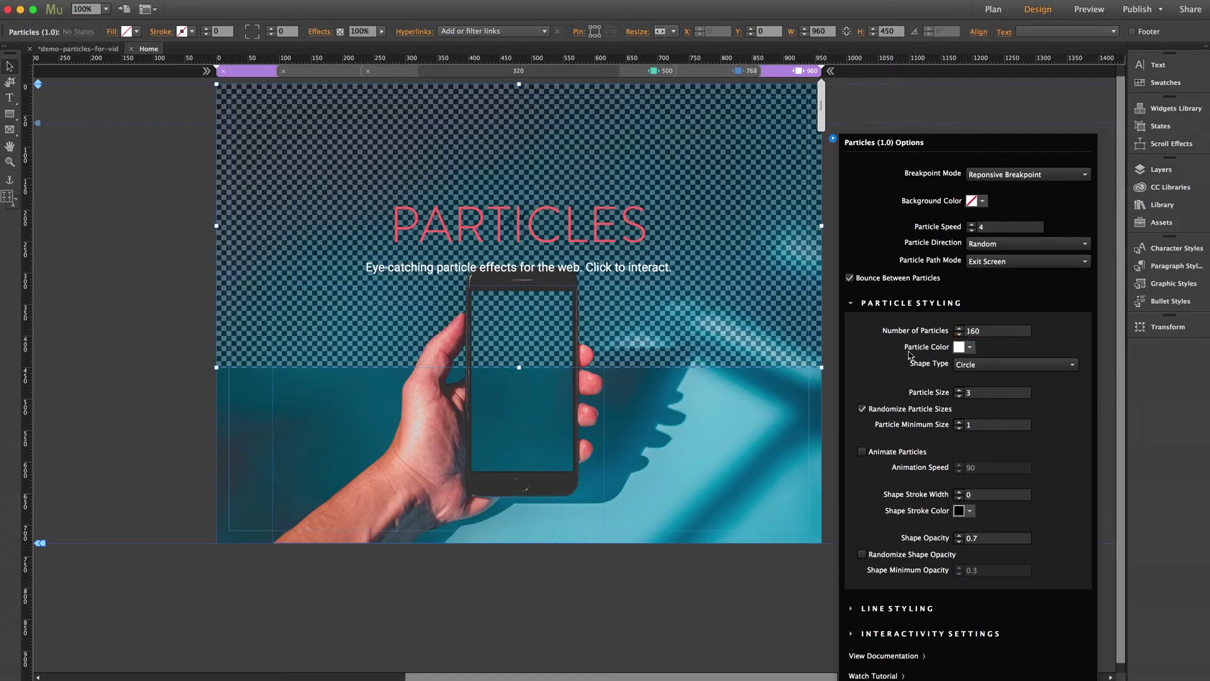
{"action": "left_click", "coordinate": [969, 347]}
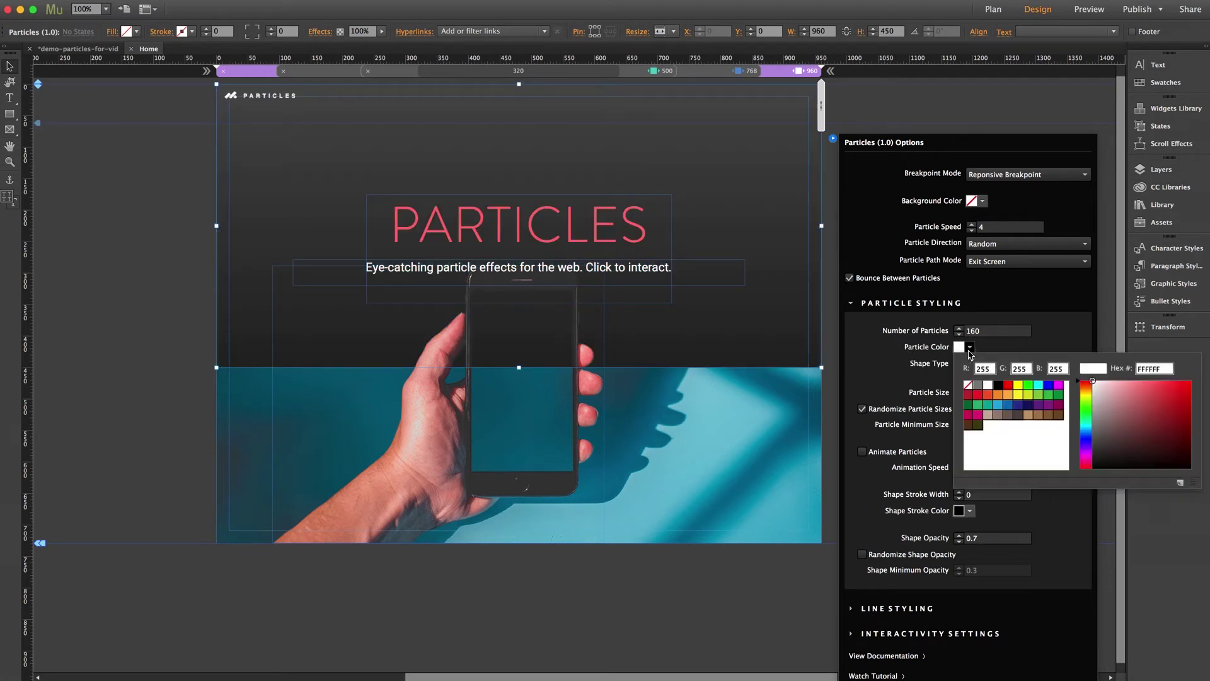
{"action": "left_click", "coordinate": [1037, 384]}
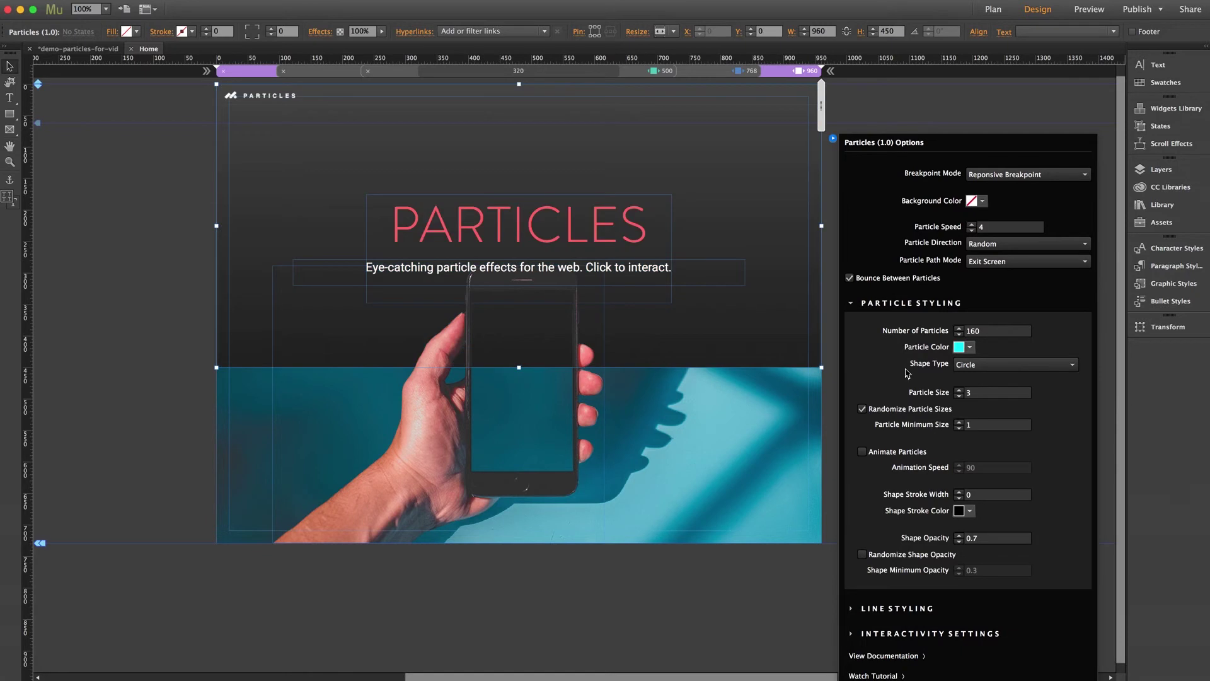
- Set the particle shape type to Star and the particle size to 6
{"action": "left_click", "coordinate": [983, 366]}
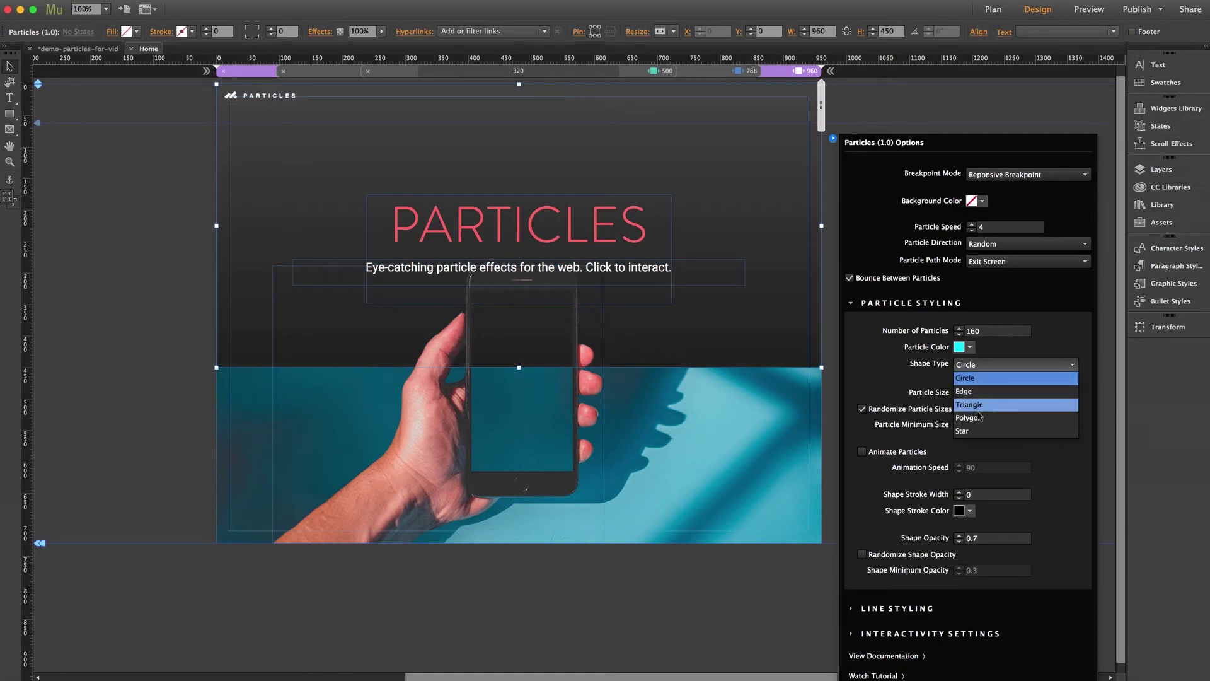
{"action": "left_click", "coordinate": [971, 431]}
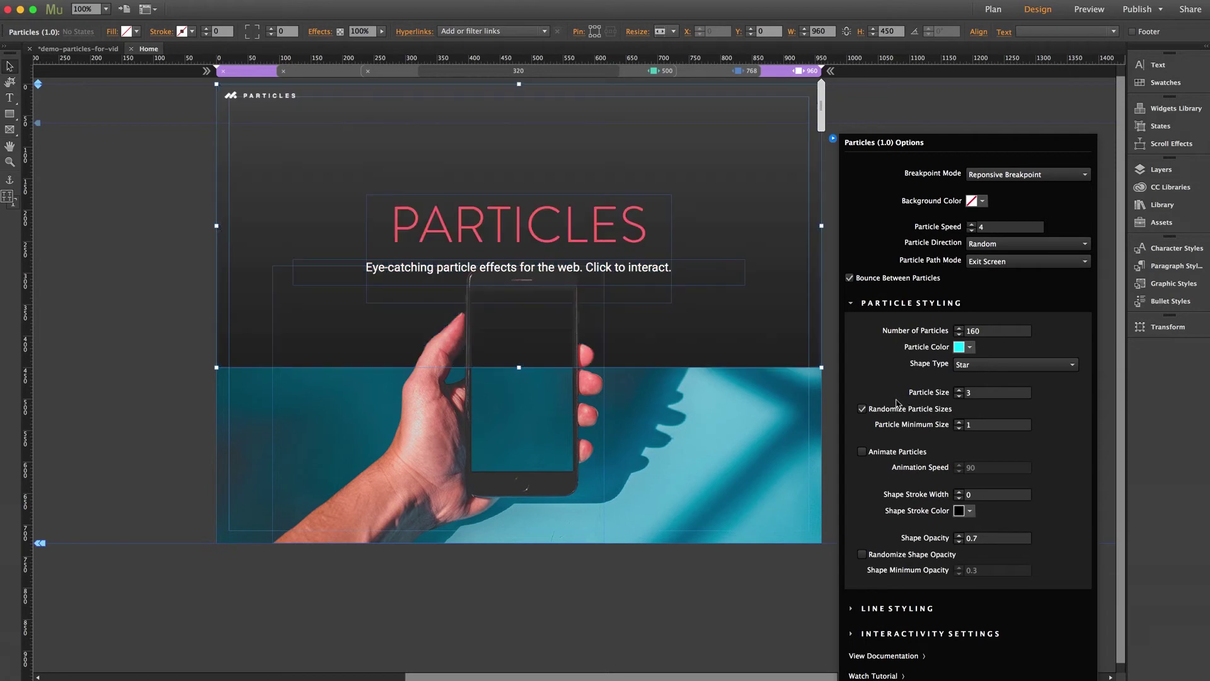
{"action": "left_click", "coordinate": [969, 394]}
{"action": "key", "text": "Return"}
- Enable Animate Particles and Randomize Shape Opacity, and preview the page in the browser
{"action": "left_click", "coordinate": [862, 452]}
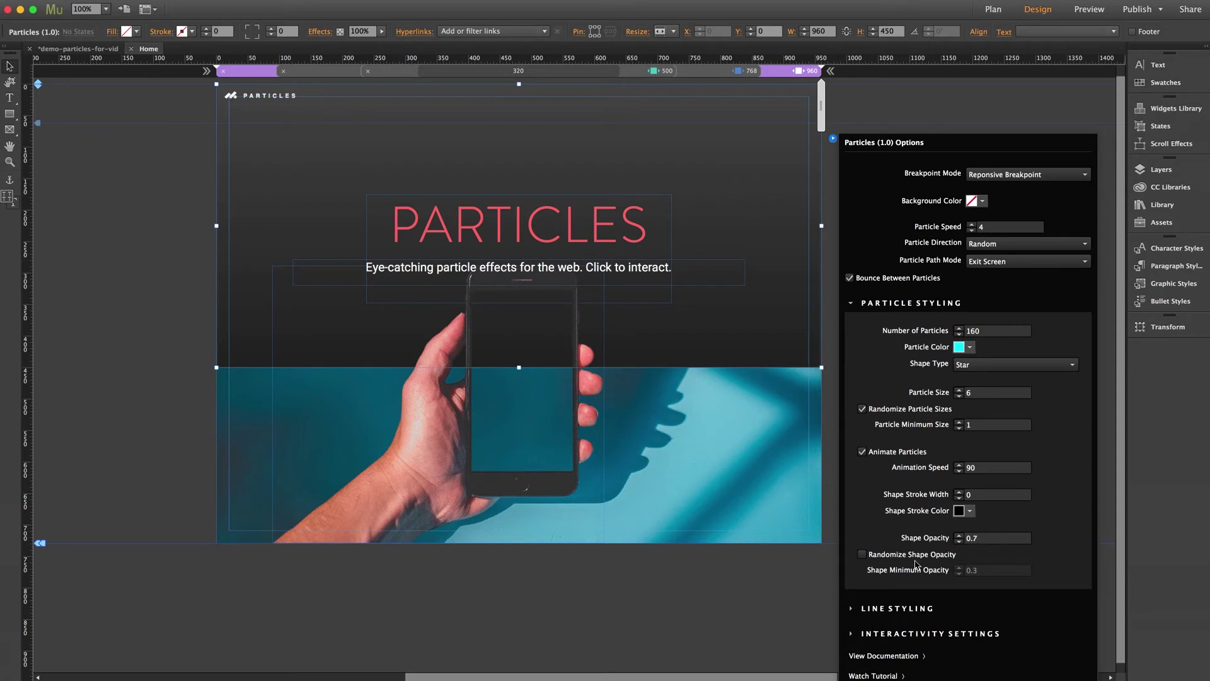
{"action": "left_click", "coordinate": [862, 554]}
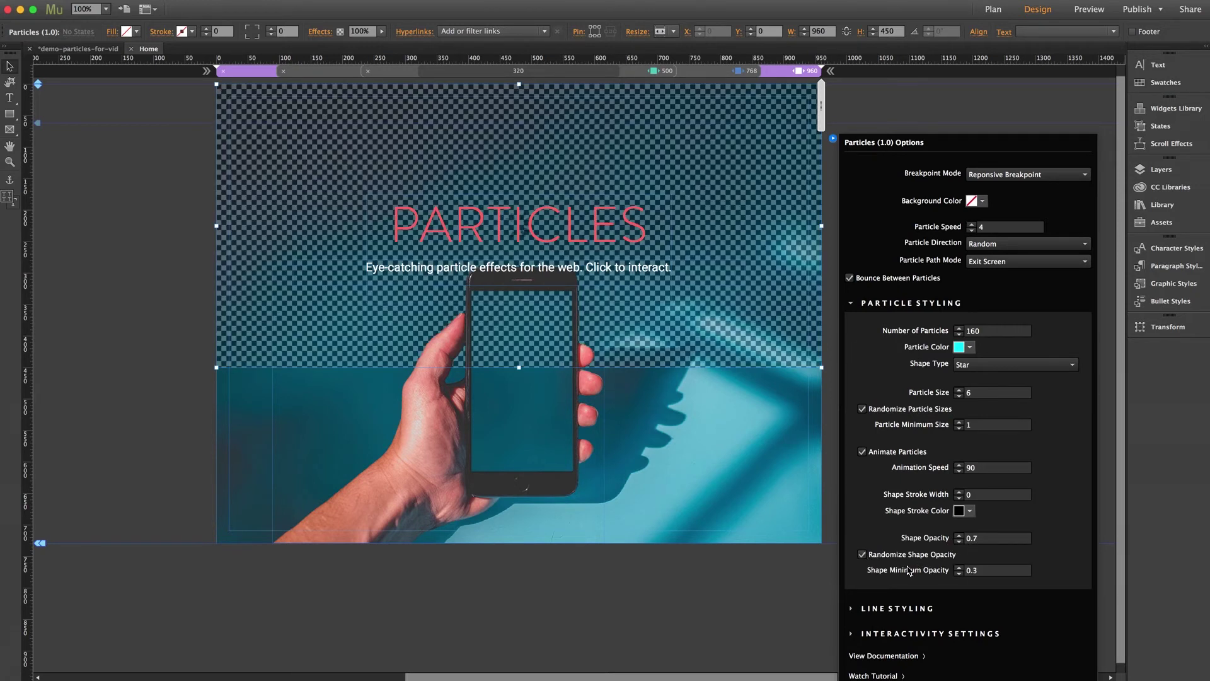
{"action": "left_click", "coordinate": [811, 585]}
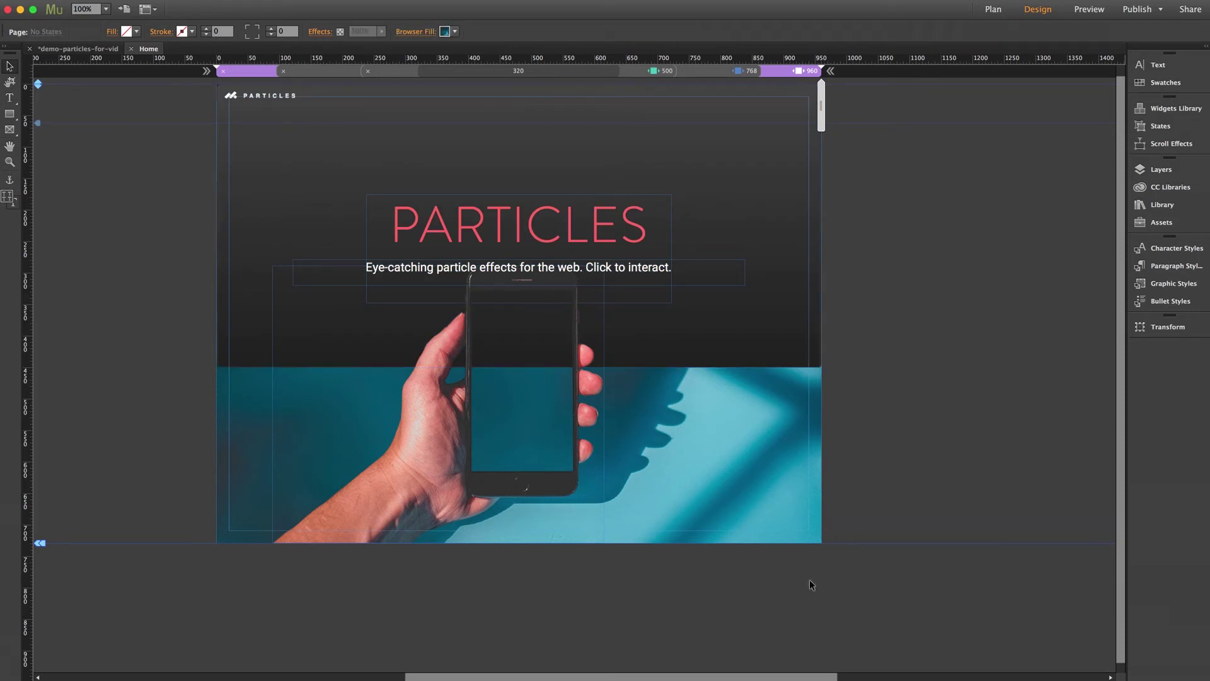
{"action": "key", "text": "super+shift+e"}
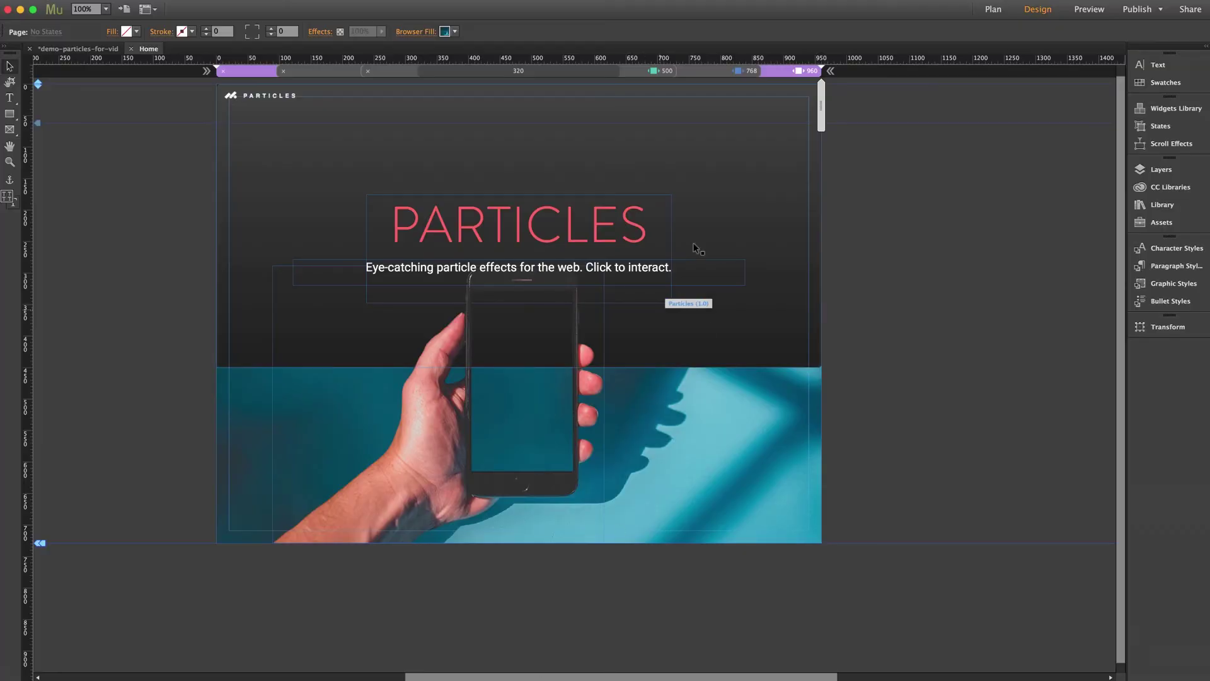
- In the Particles widget's interactivity settings, set the hover interactivity mode to Bubble
{"action": "left_click", "coordinate": [767, 137]}
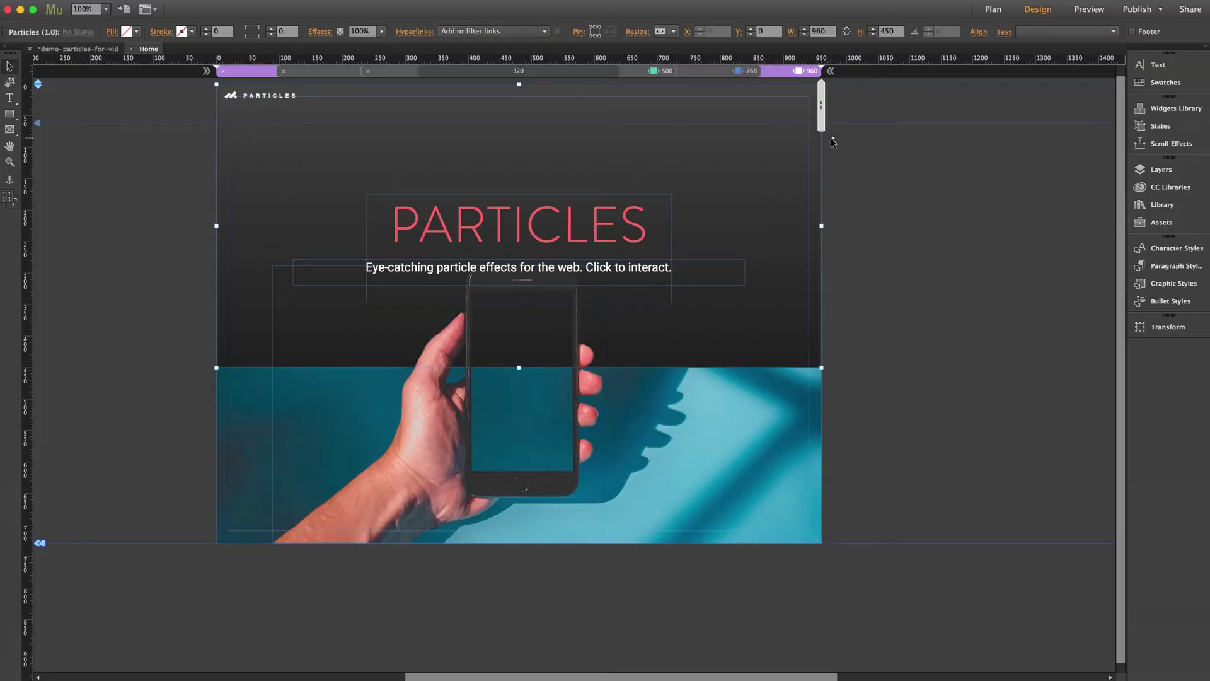
{"action": "left_click", "coordinate": [831, 138]}
{"action": "left_click", "coordinate": [897, 329]}
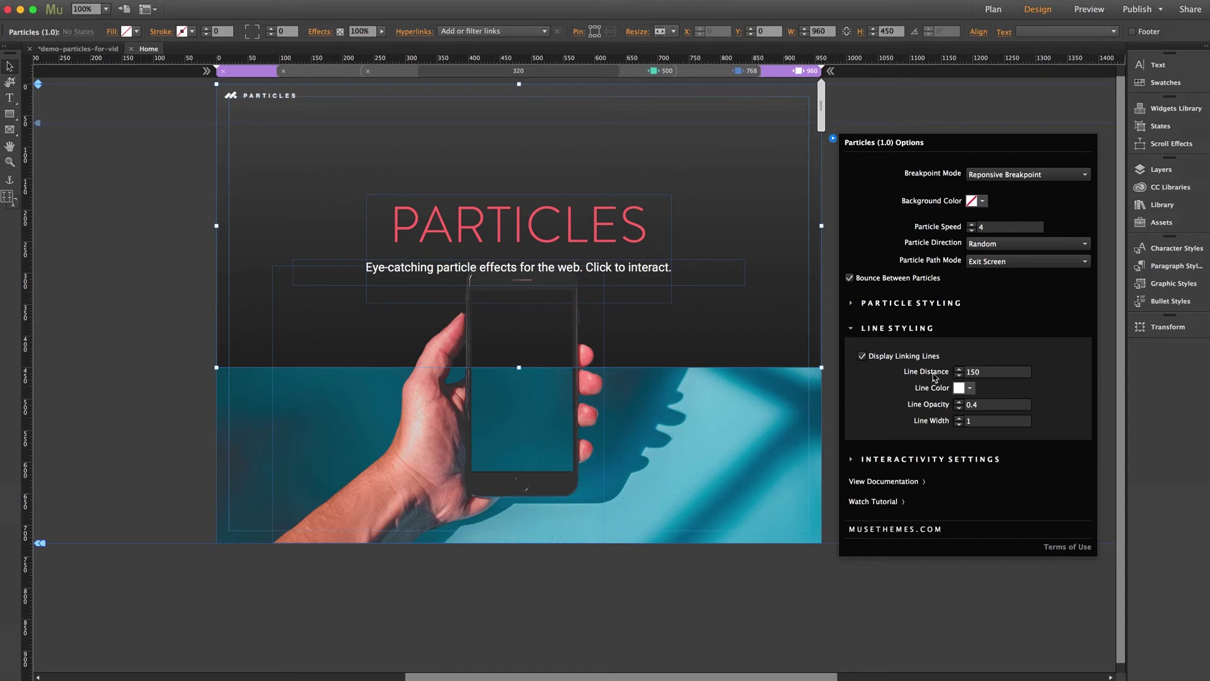
{"action": "left_click", "coordinate": [903, 329]}
{"action": "left_click", "coordinate": [908, 354]}
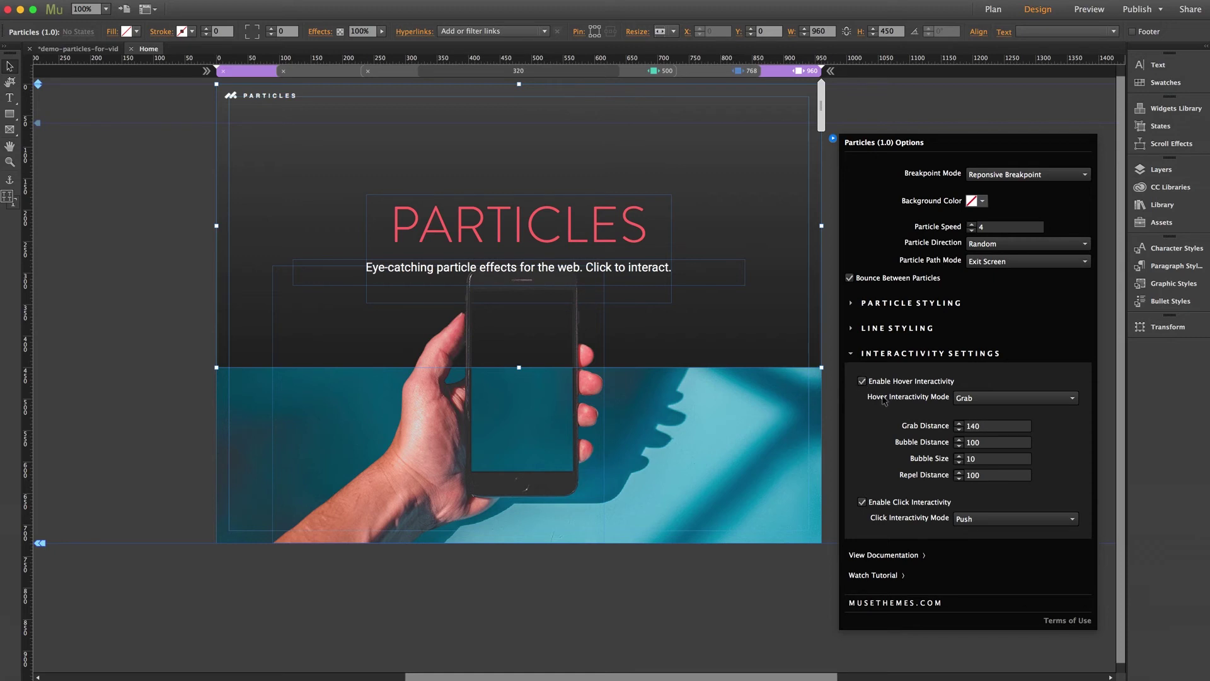
{"action": "left_click", "coordinate": [977, 398]}
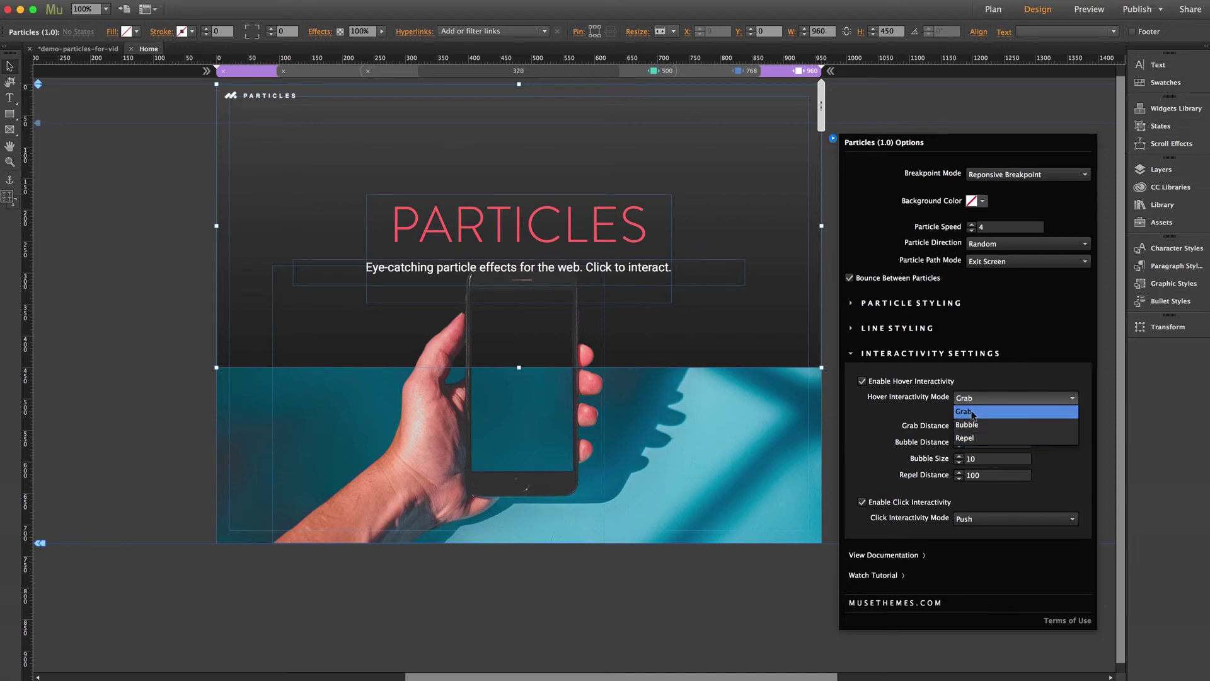
{"action": "left_click", "coordinate": [971, 424]}
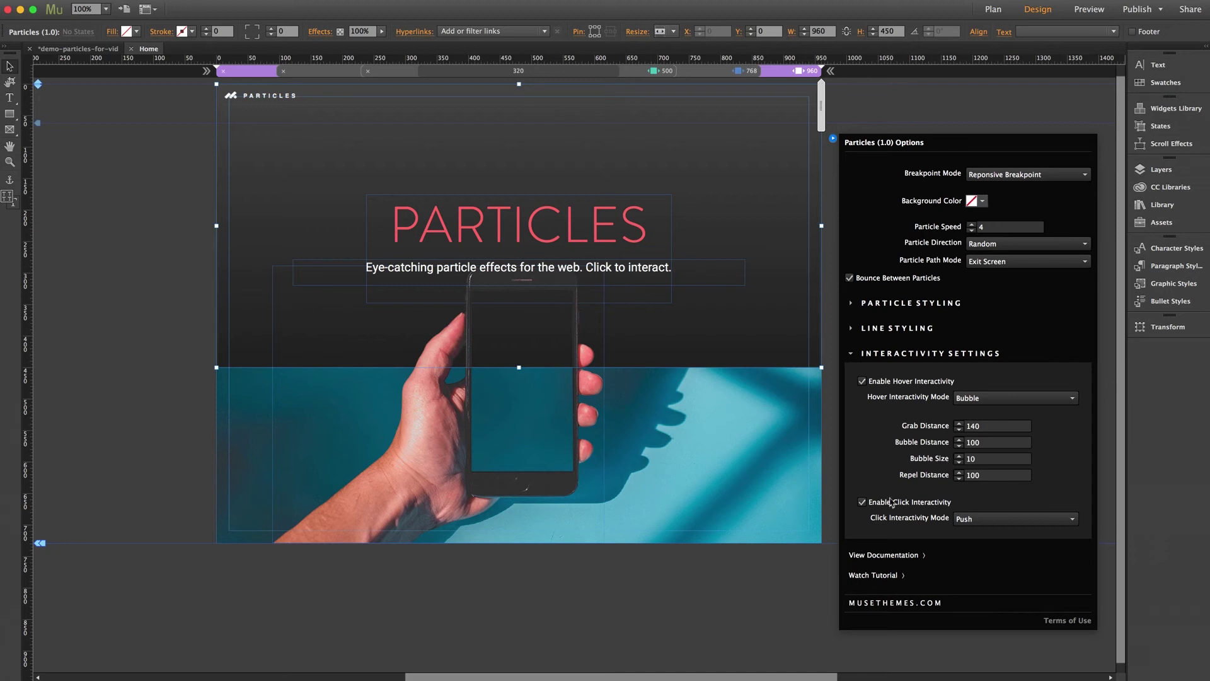
- Set the click interactivity mode to Repel and preview the page in the browser
{"action": "left_click", "coordinate": [966, 521]}
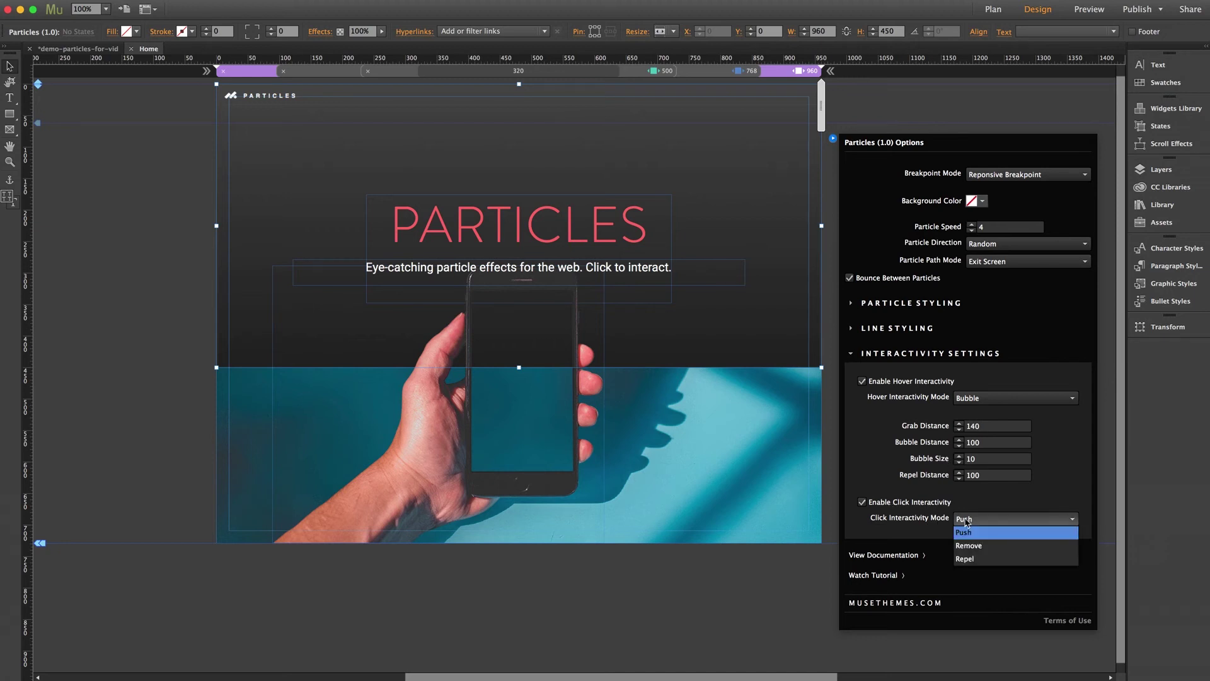
{"action": "left_click", "coordinate": [970, 561]}
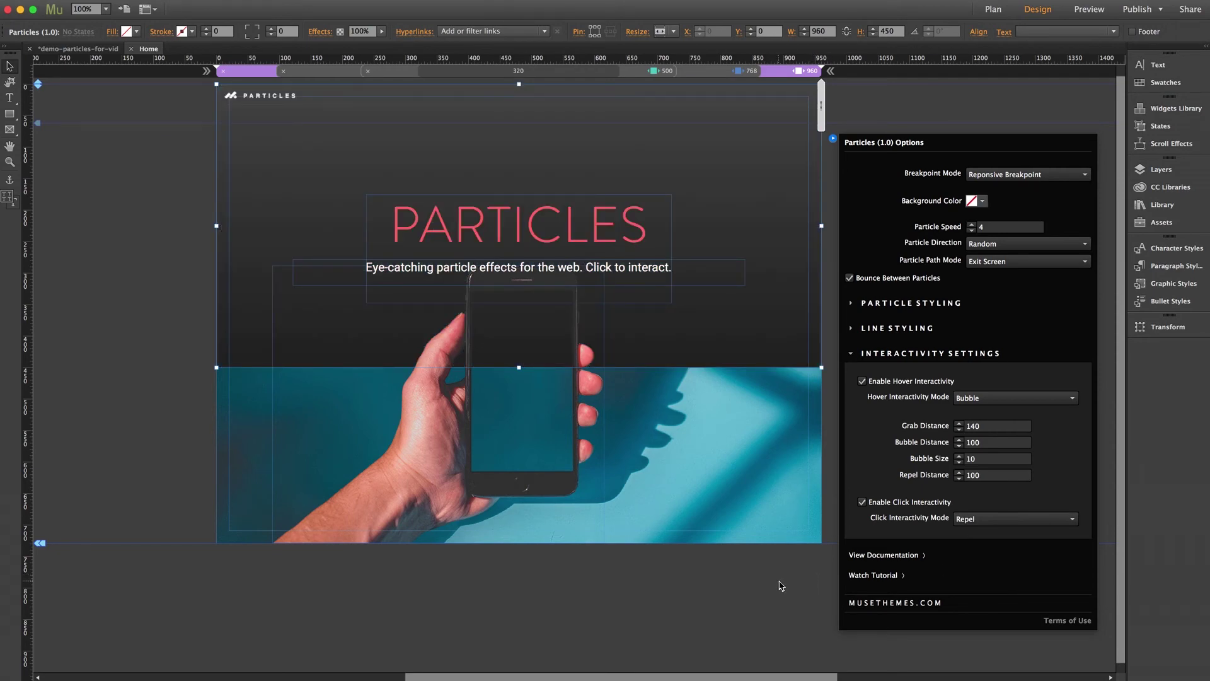
{"action": "left_click", "coordinate": [838, 547]}
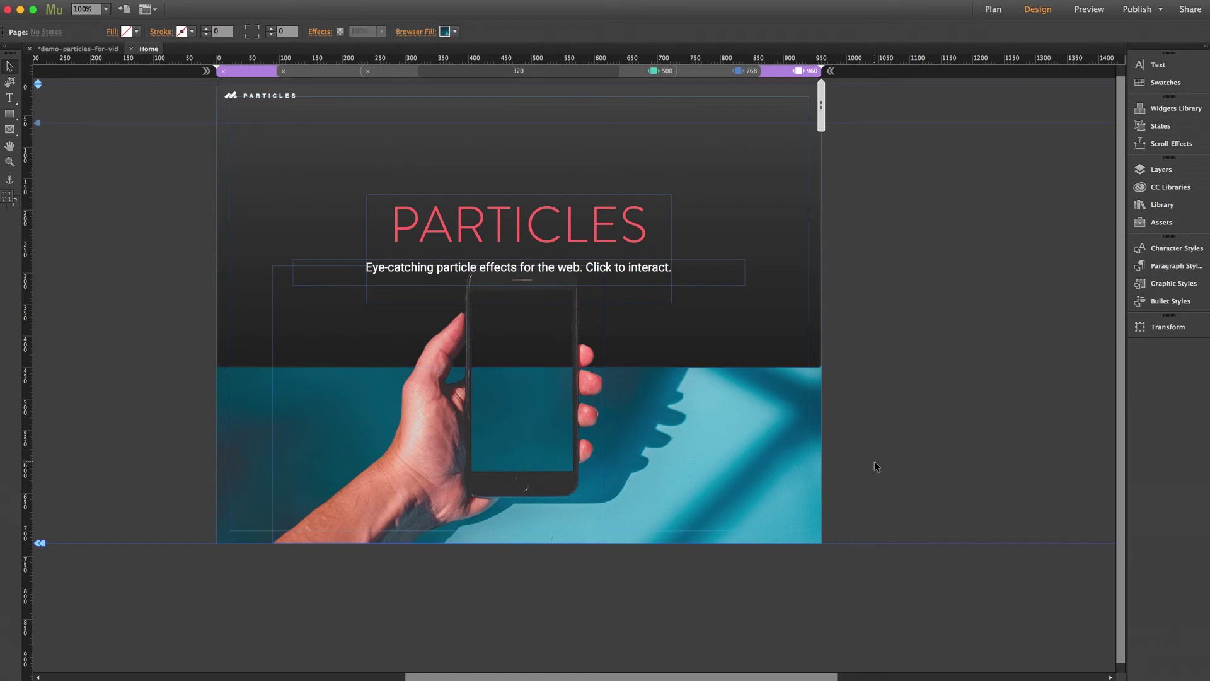
{"action": "key", "text": "super+shift+e"}
- Set the Particles widget's background color to blue
{"action": "left_click", "coordinate": [776, 180]}
{"action": "left_click", "coordinate": [833, 138]}
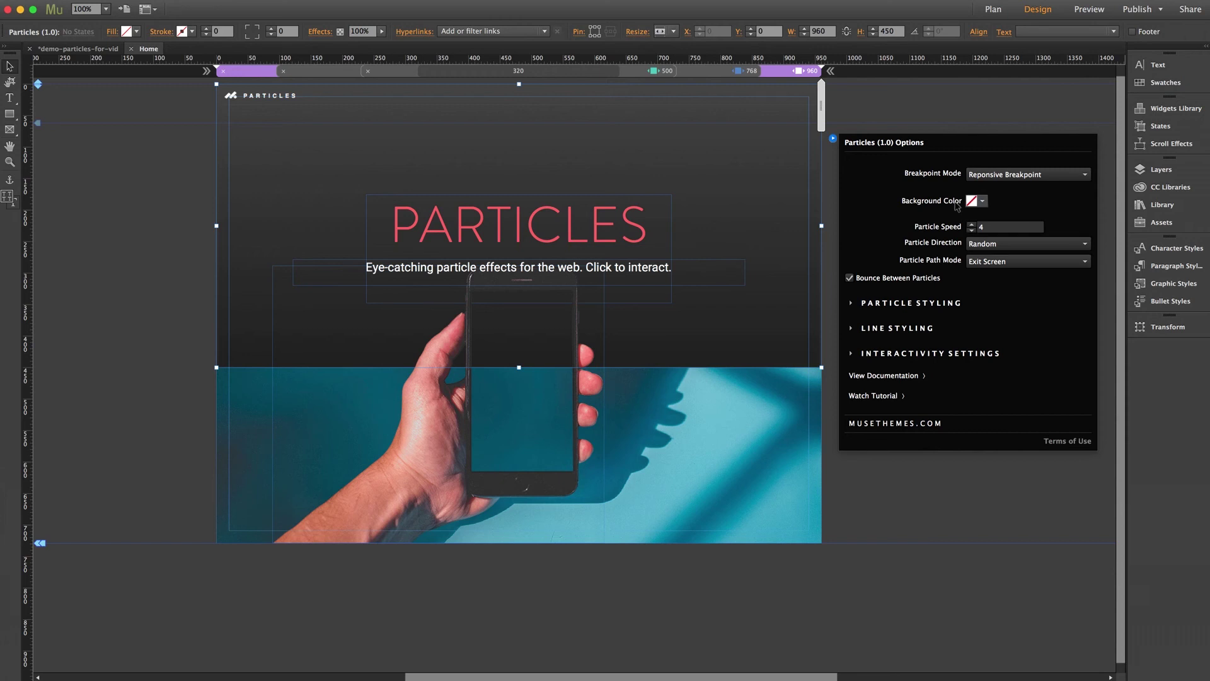
{"action": "left_click", "coordinate": [981, 201]}
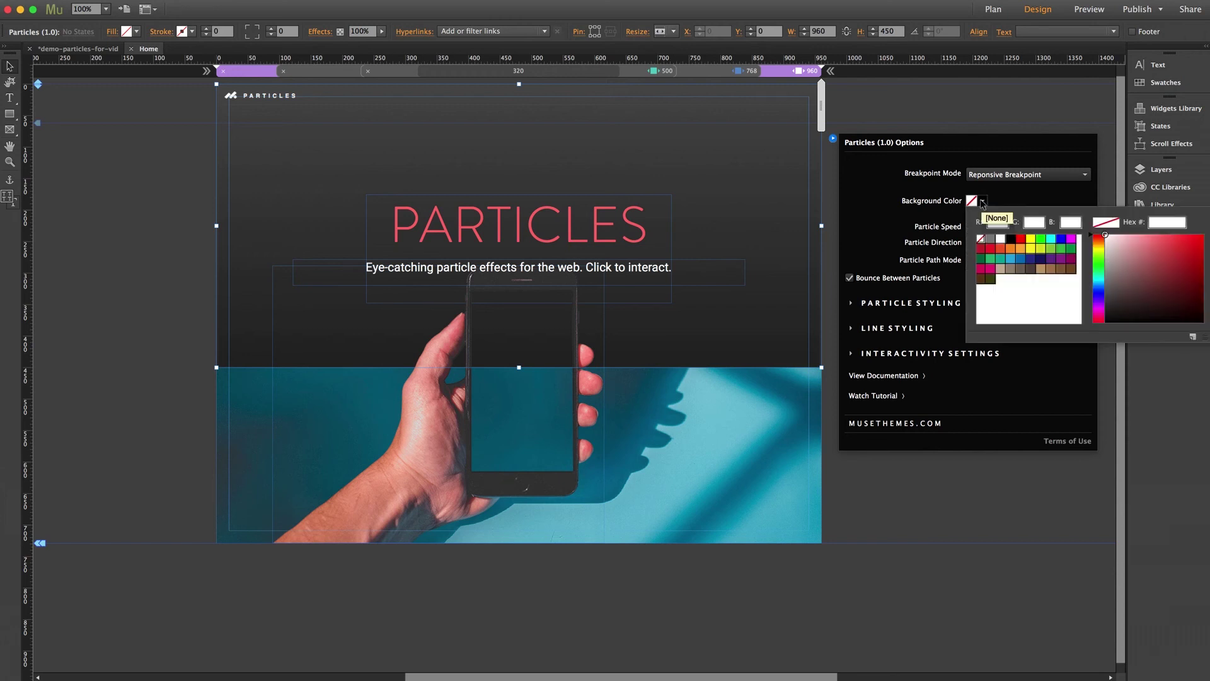
{"action": "left_click", "coordinate": [1062, 242]}
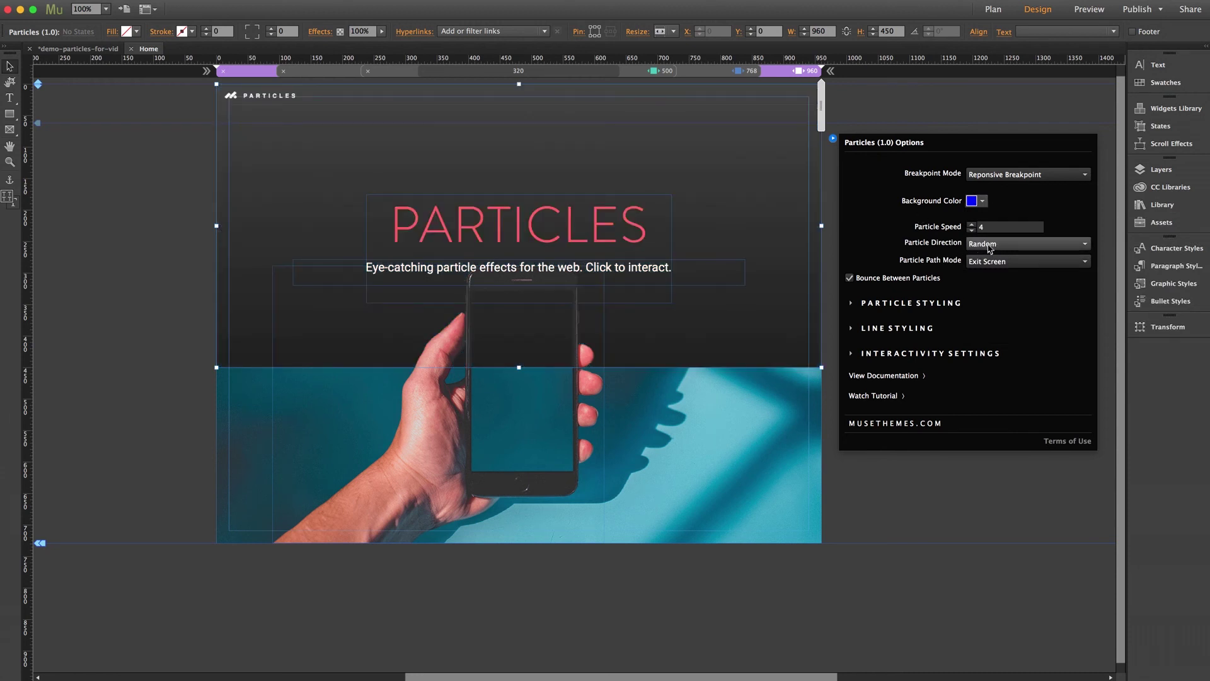
- Set the particle direction to Top Right and preview the page in the browser
{"action": "left_click", "coordinate": [990, 247]}
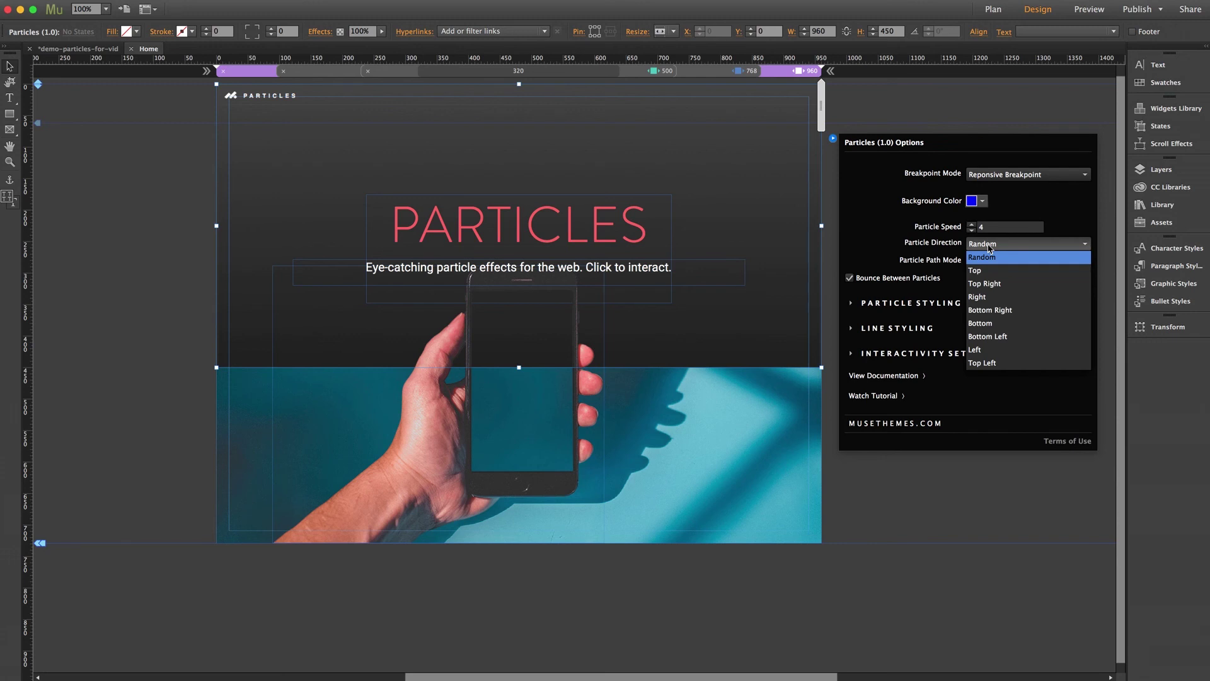
{"action": "left_click", "coordinate": [986, 284]}
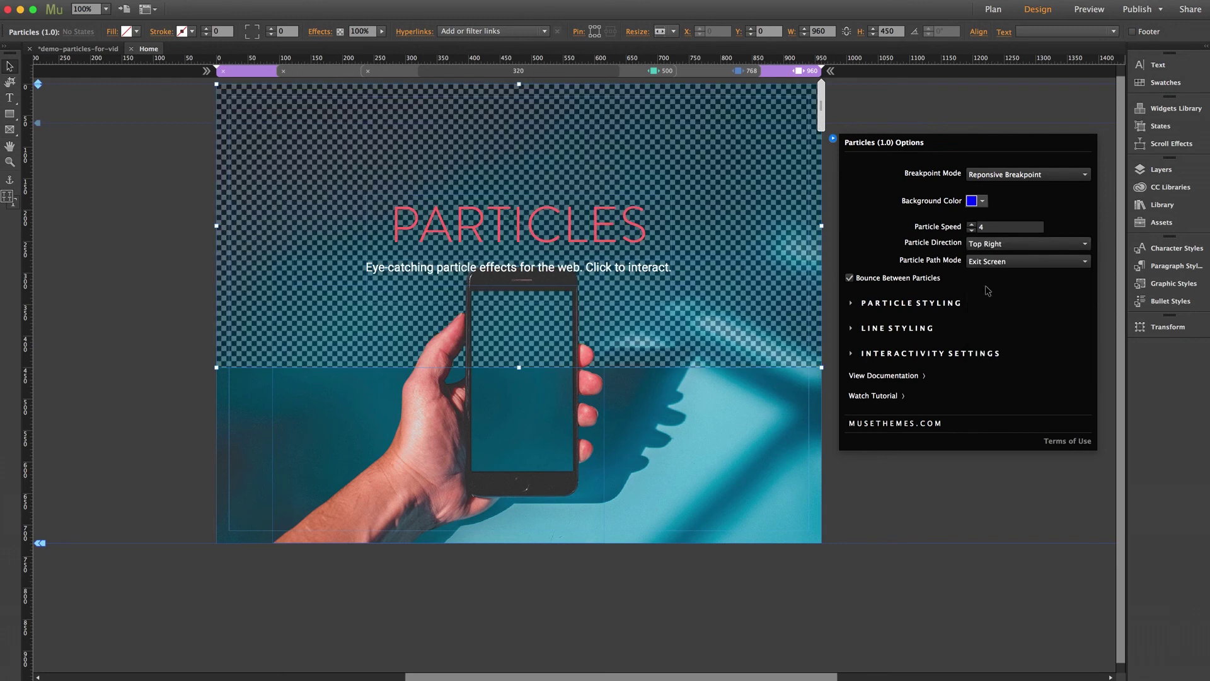
{"action": "left_click", "coordinate": [922, 490]}
{"action": "key", "text": "super+alt+e"}
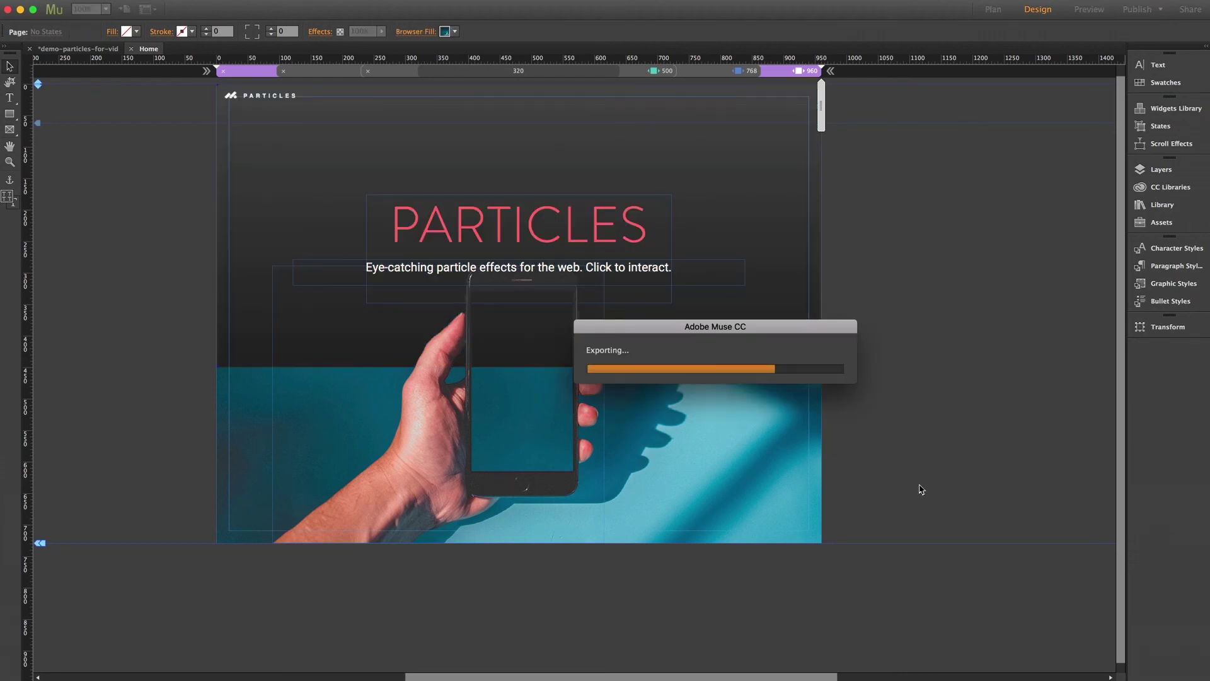